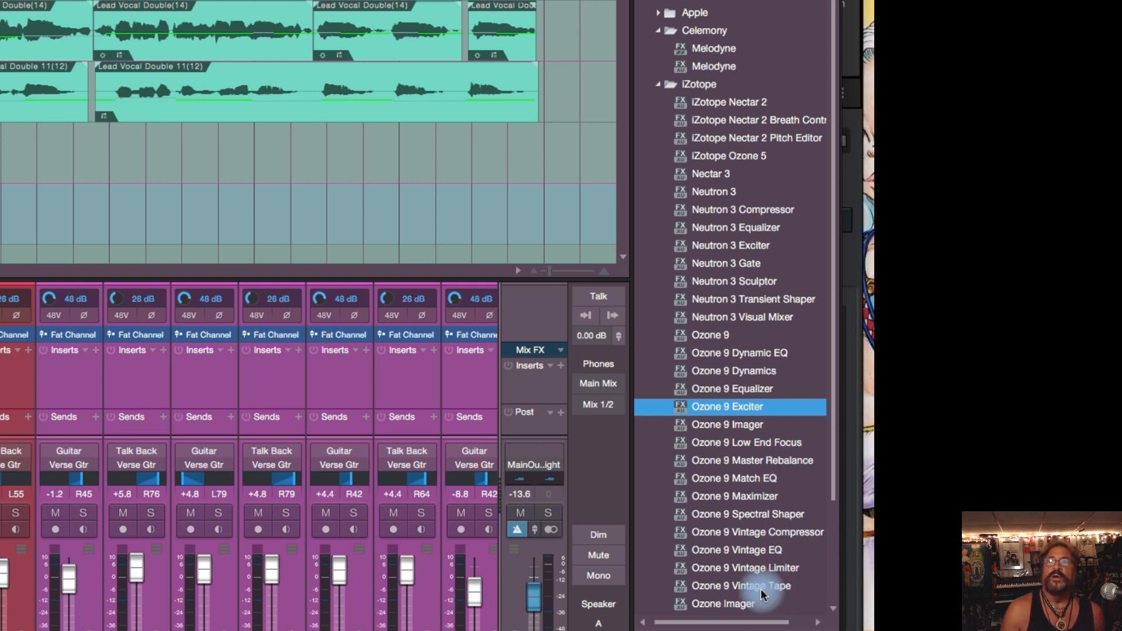
pyautogui.hscroll(1, 790, 215)
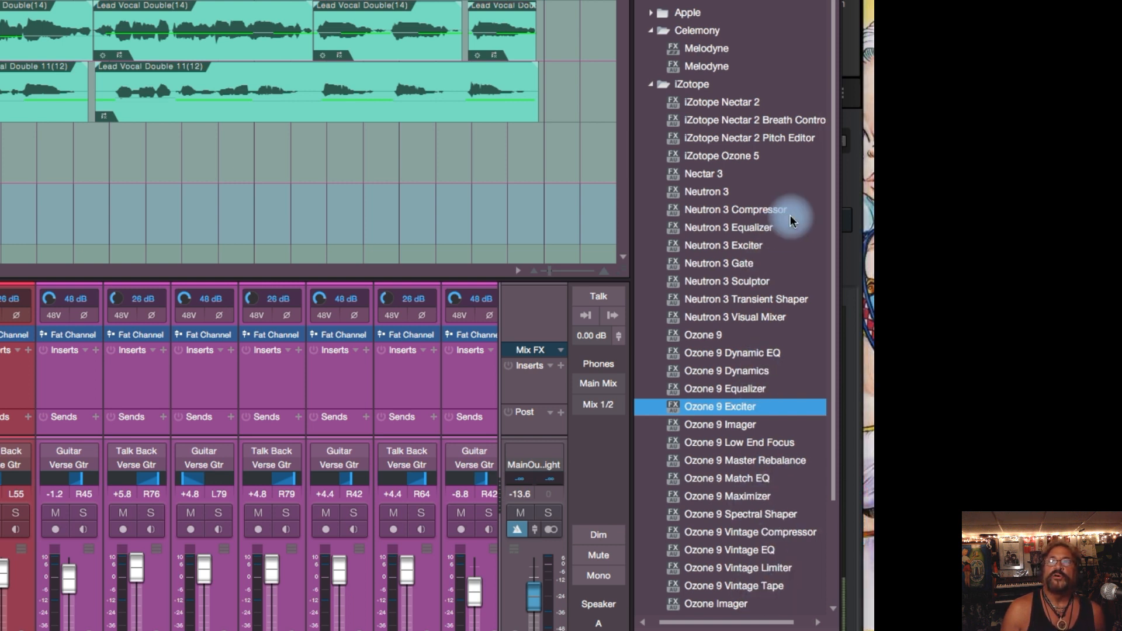
pyautogui.hscroll(-1, 770, 222)
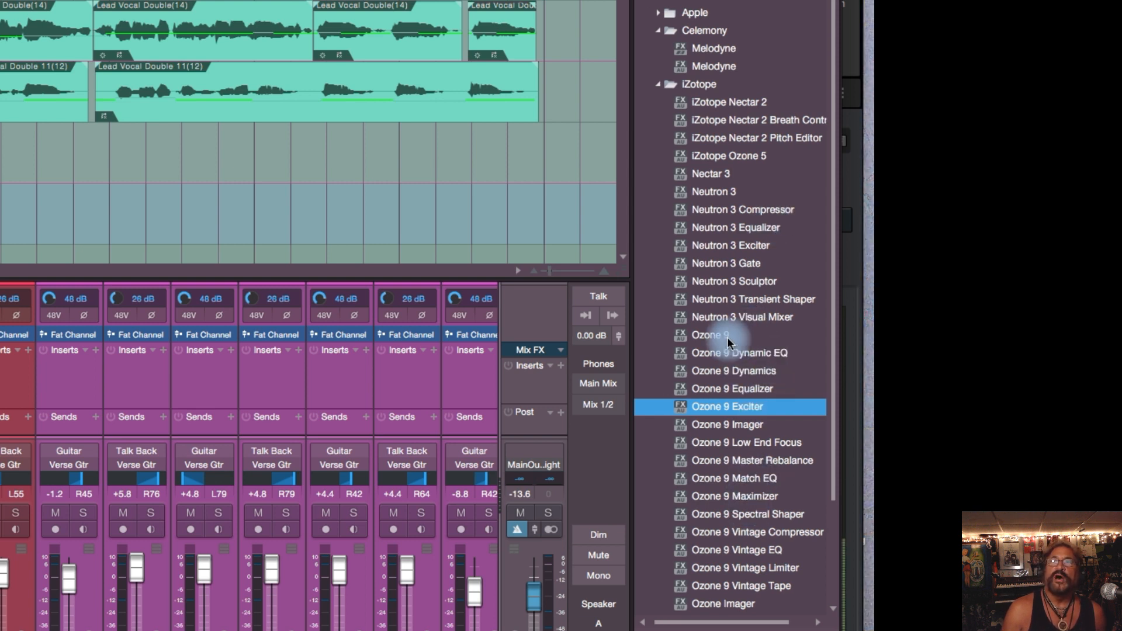
pyautogui.hscroll(1, 727, 339)
pyautogui.scroll(-1, 755, 337)
pyautogui.scroll(1, 755, 335)
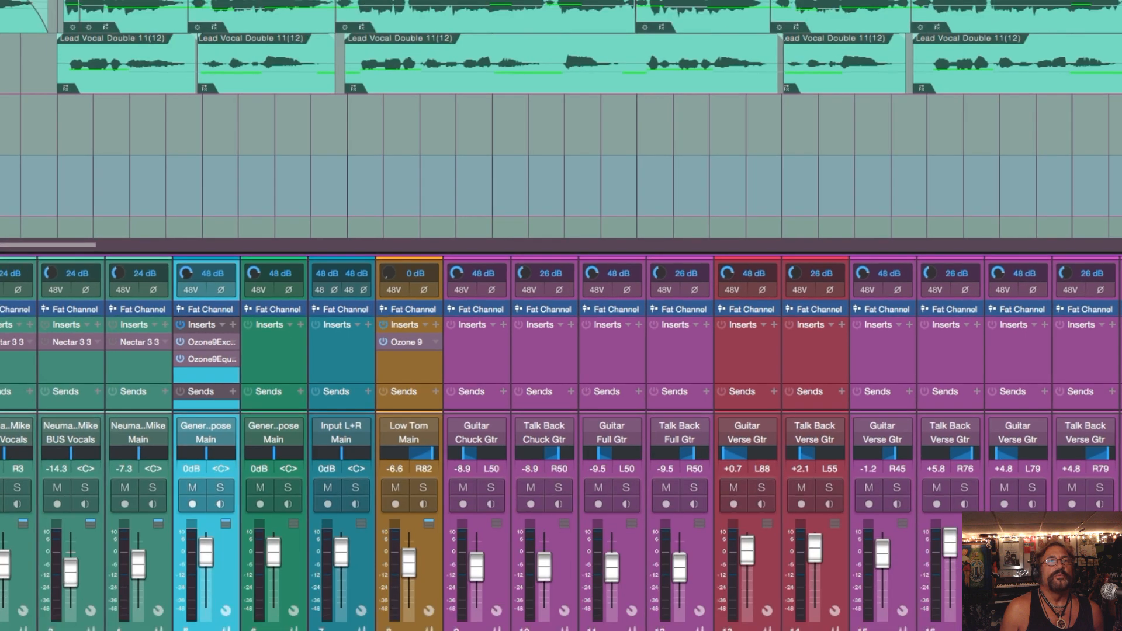
# Step: Open the Nectar 3 insert of the Lead Vocal Main channel and view which modules can be added to its chain
pyautogui.click(63, 211)
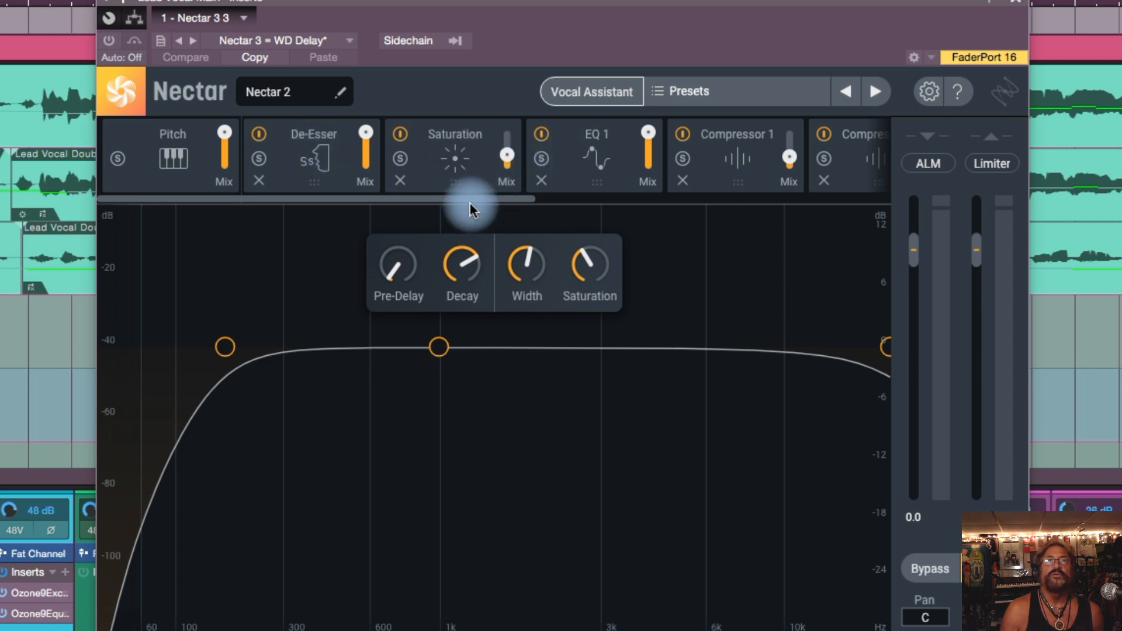
pyautogui.moveTo(476, 198); pyautogui.dragTo(756, 207)
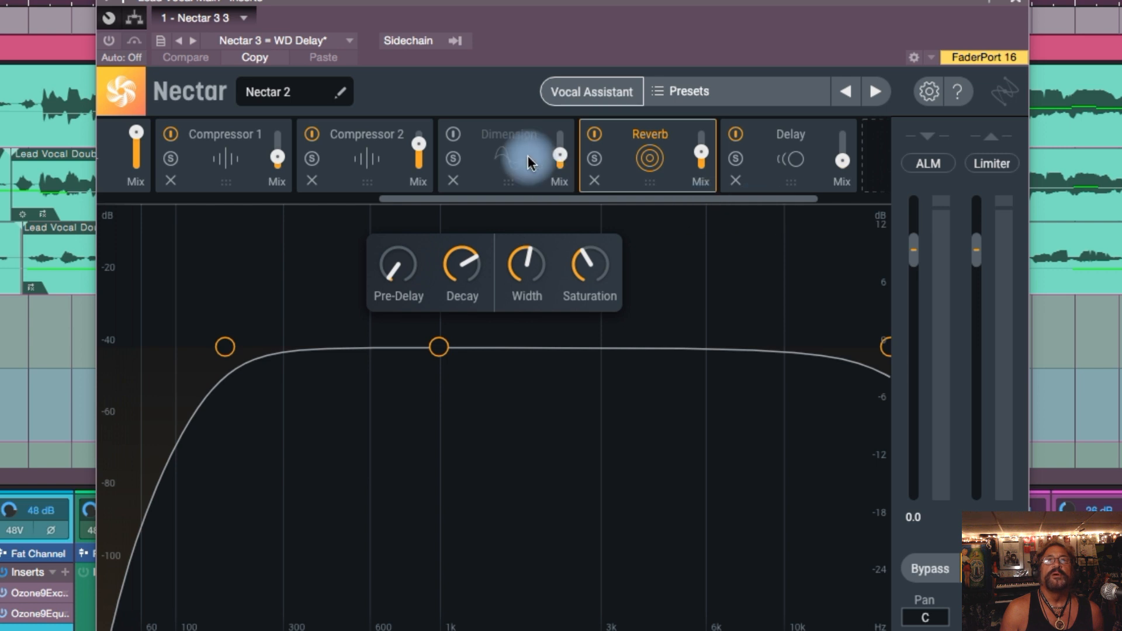
pyautogui.moveTo(531, 197); pyautogui.dragTo(626, 203)
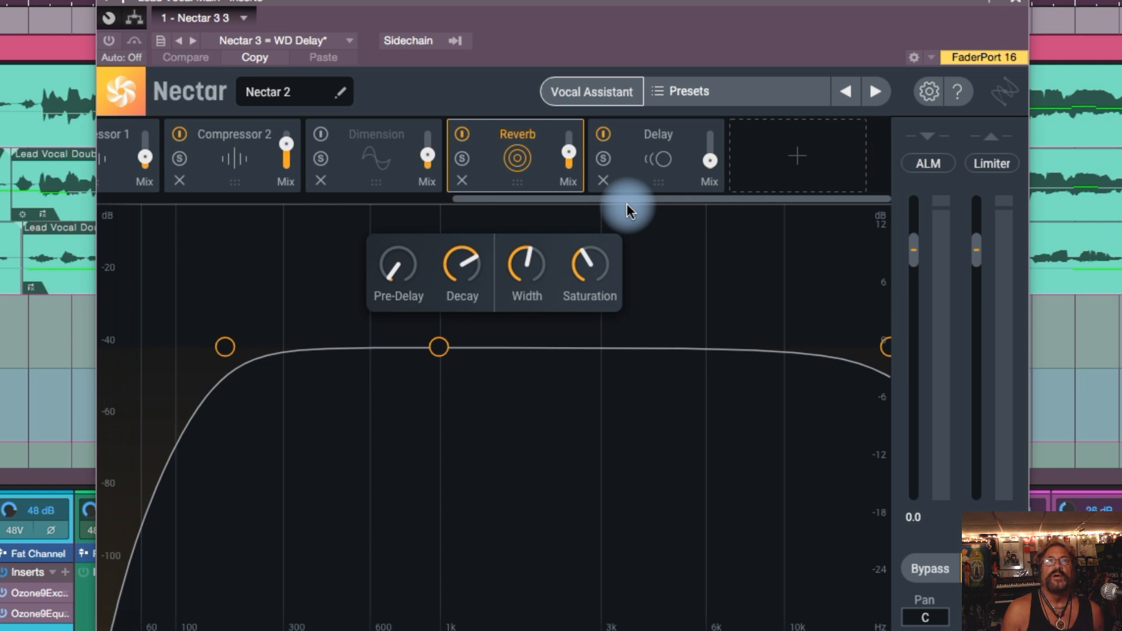
pyautogui.click(796, 156)
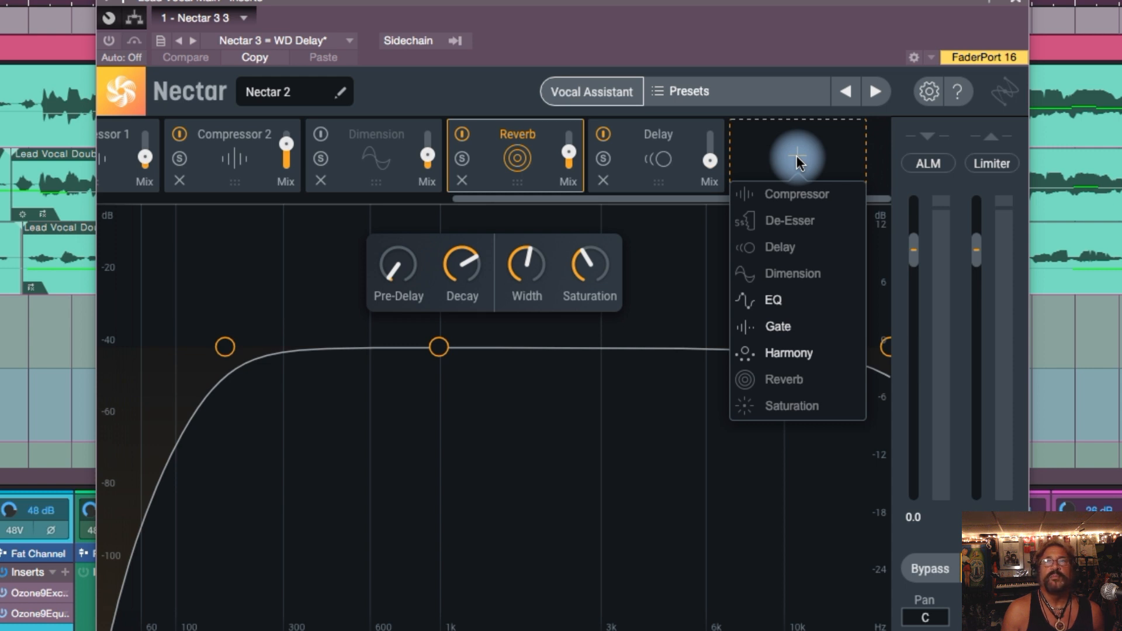
pyautogui.click(797, 156)
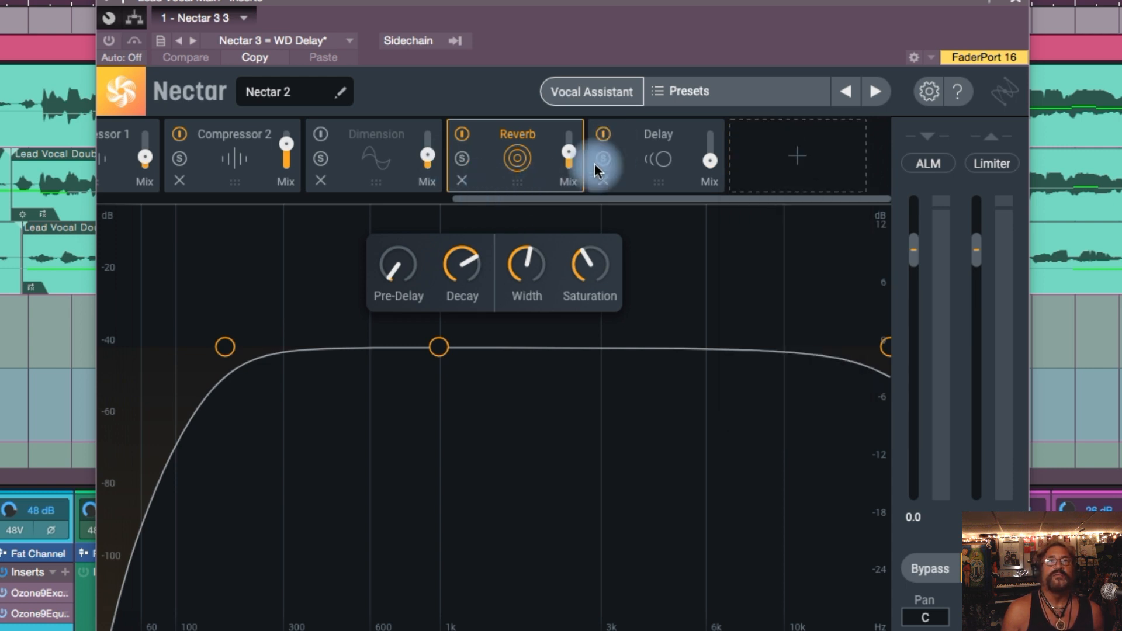
# Step: Switch the Compressor 2 module off and on again, and check its solo and Mix controls
pyautogui.moveTo(591, 198); pyautogui.dragTo(153, 212)
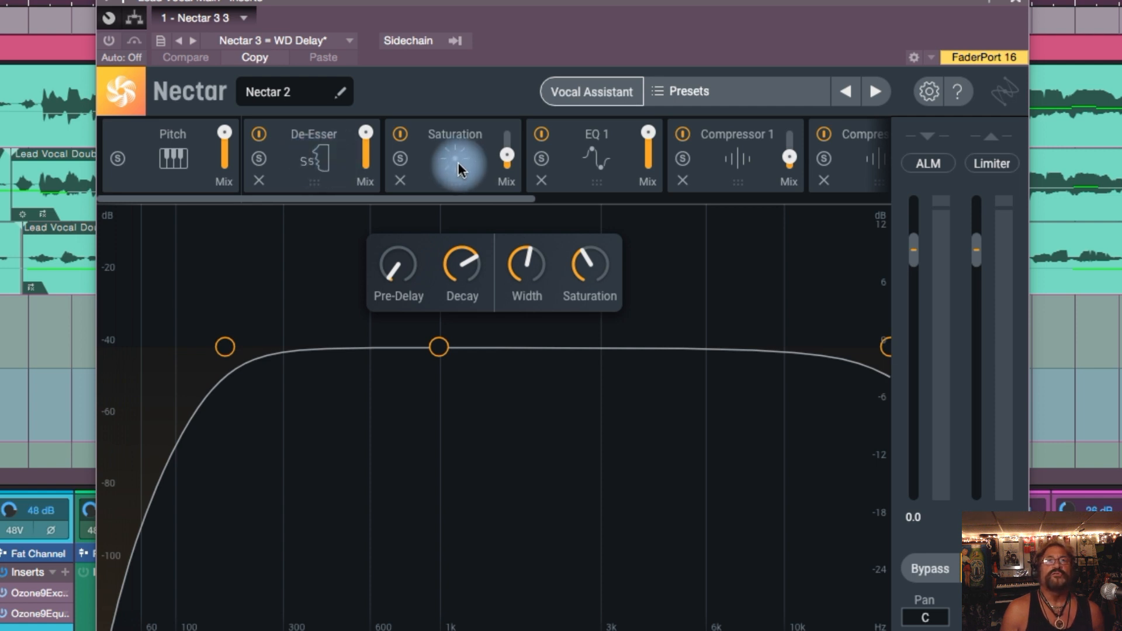
pyautogui.moveTo(472, 198); pyautogui.dragTo(537, 201)
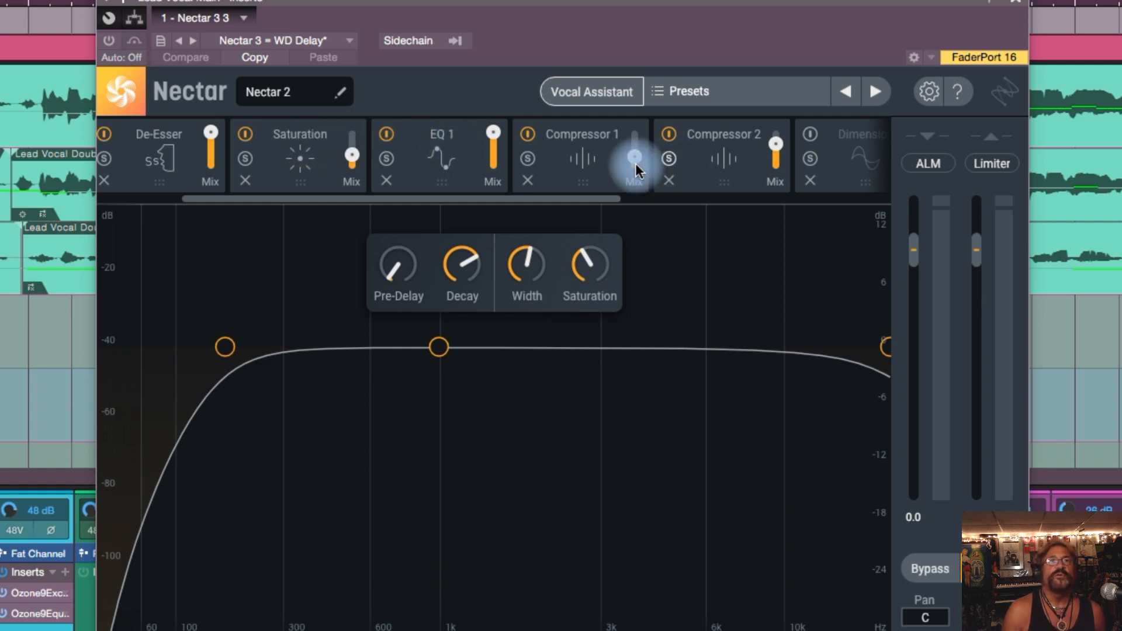
pyautogui.moveTo(590, 198); pyautogui.dragTo(690, 208)
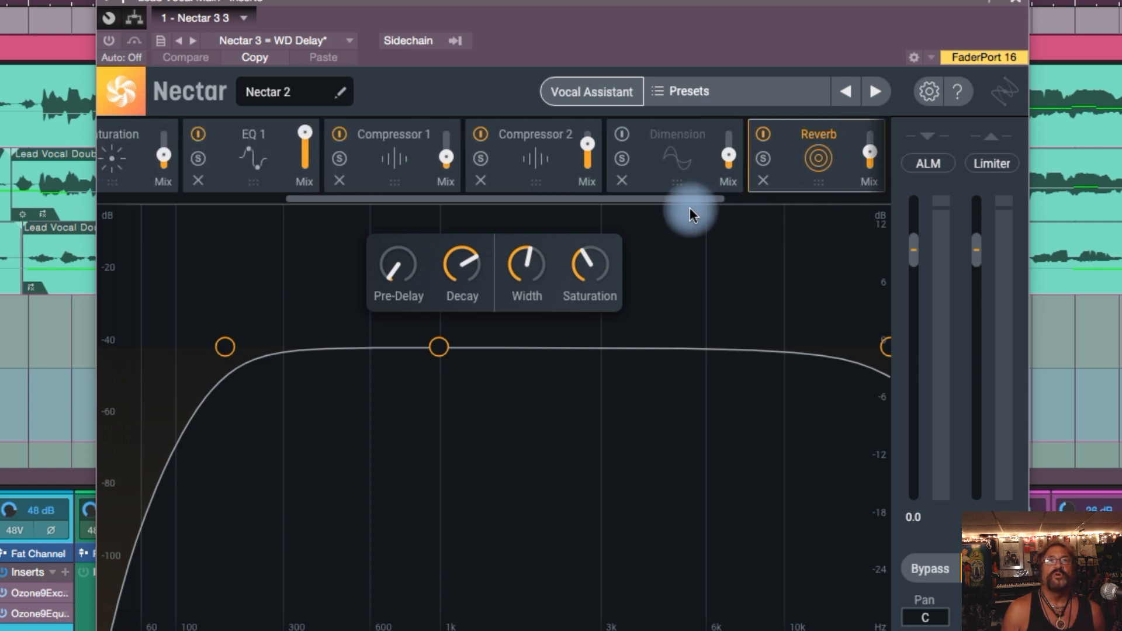
pyautogui.click(481, 134)
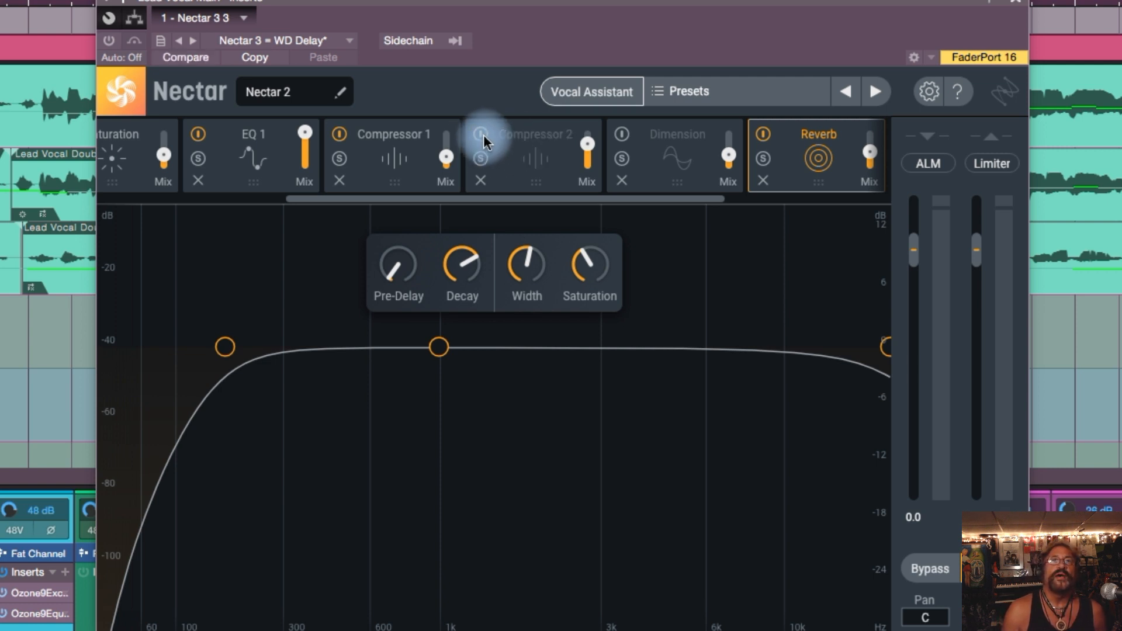
pyautogui.click(481, 134)
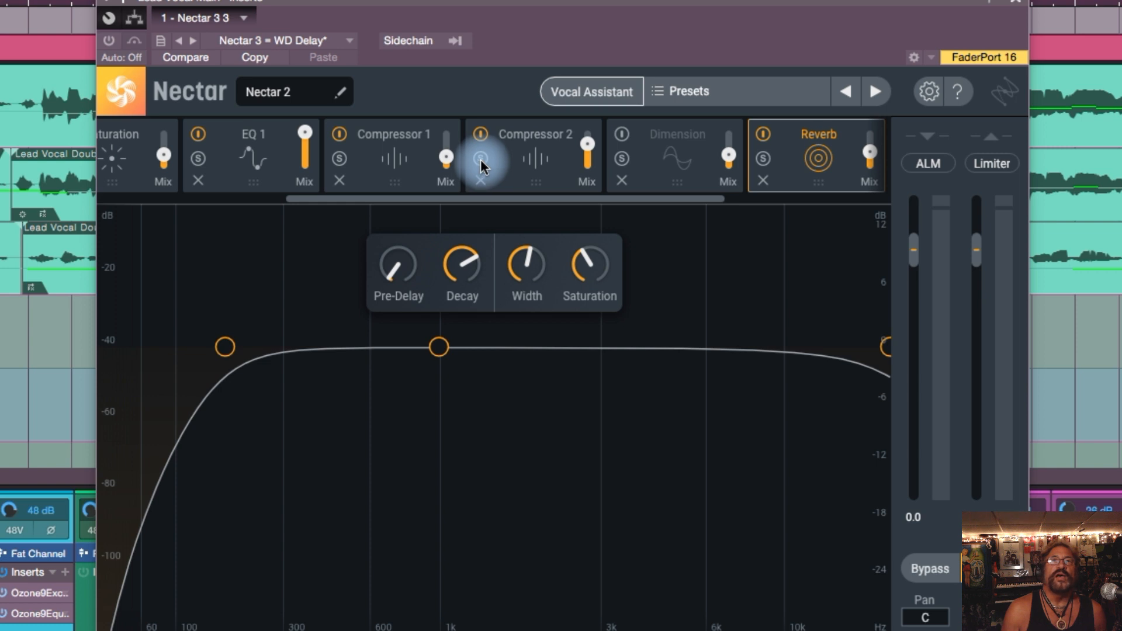
pyautogui.click(481, 159)
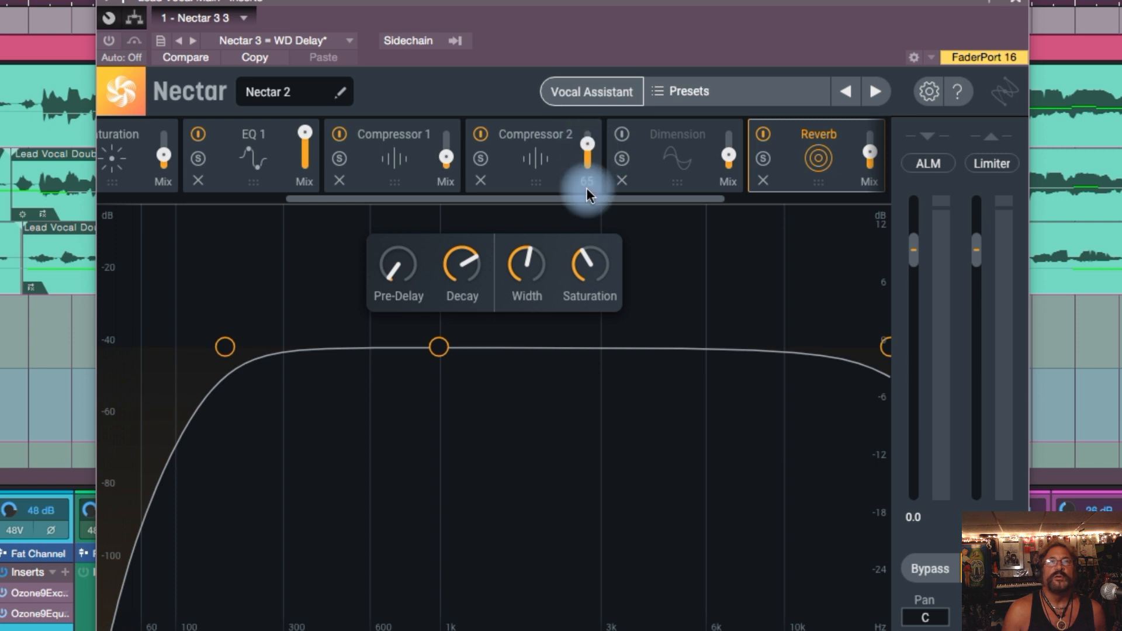
pyautogui.click(584, 143)
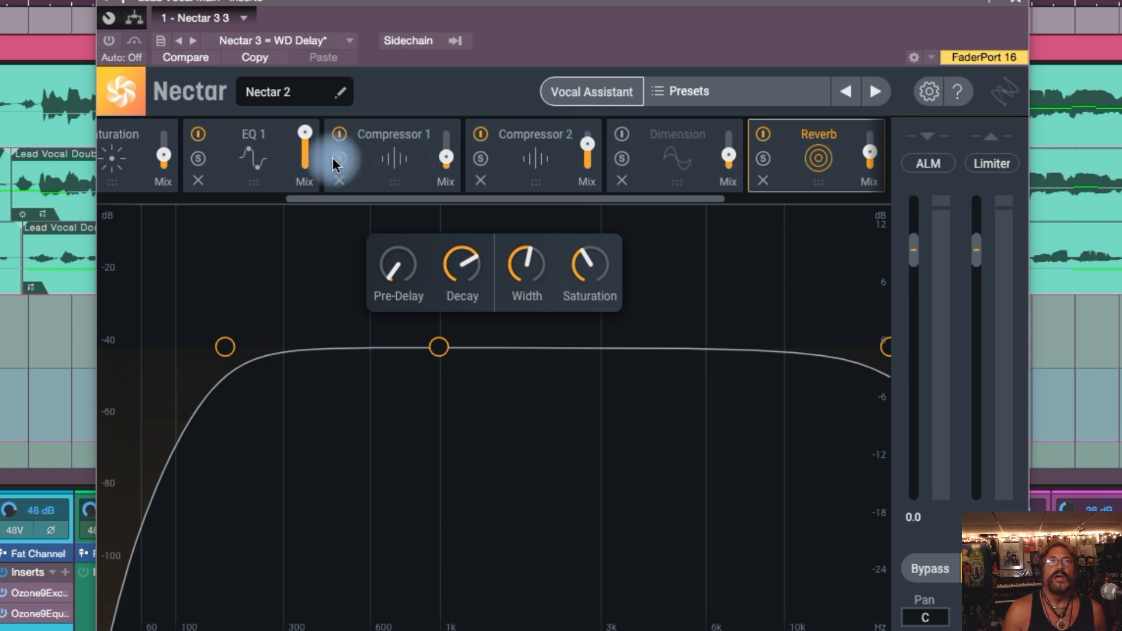
# Step: Show the EQ 1, Compressor 1 and Compressor 2 modules one after another to examine their settings
pyautogui.moveTo(469, 198); pyautogui.dragTo(613, 201)
pyautogui.click(611, 154)
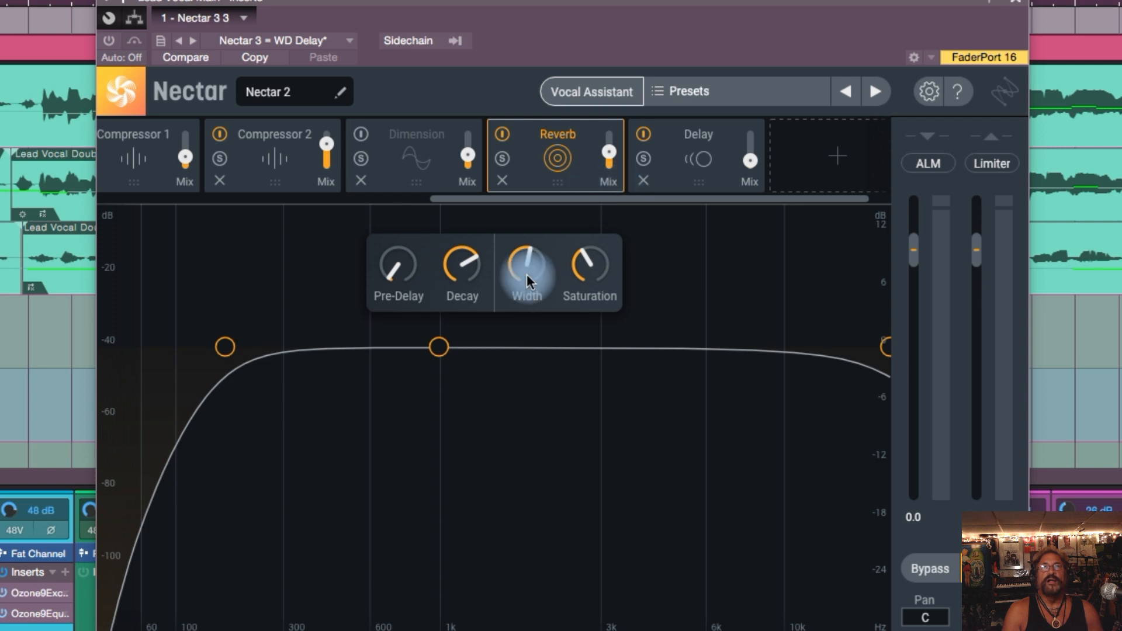
pyautogui.moveTo(556, 198); pyautogui.dragTo(337, 195)
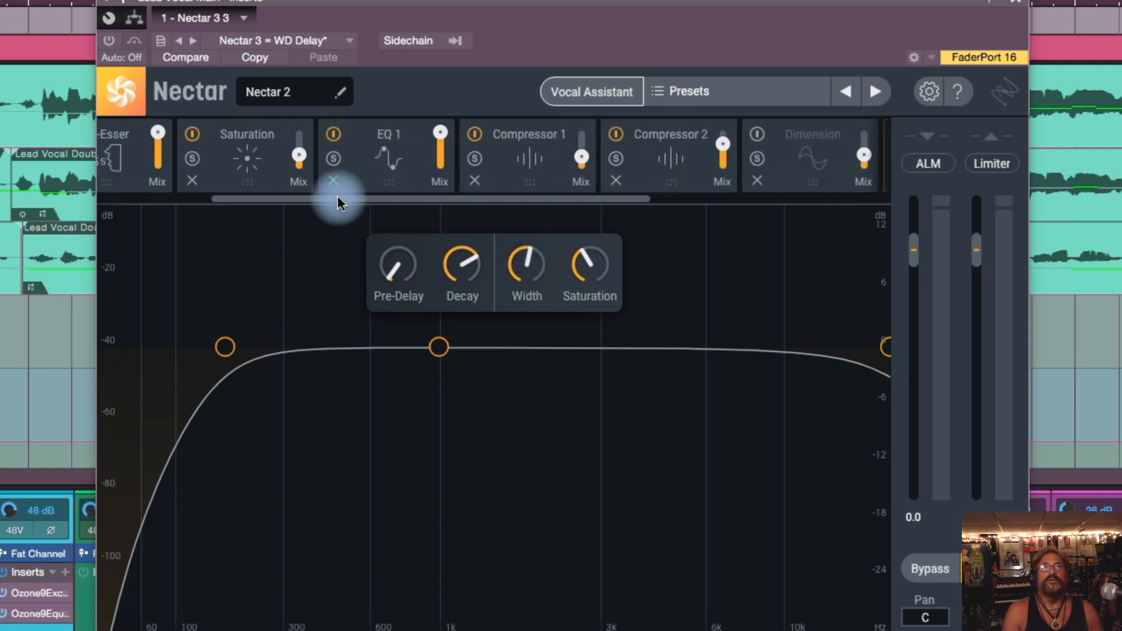
pyautogui.click(412, 165)
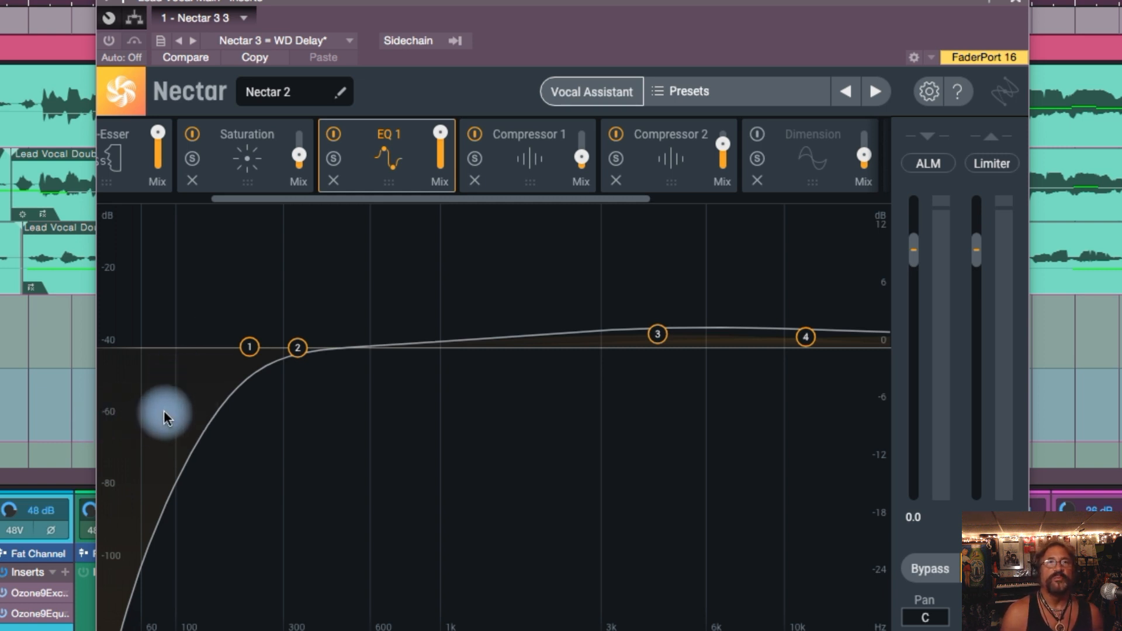
pyautogui.click(548, 178)
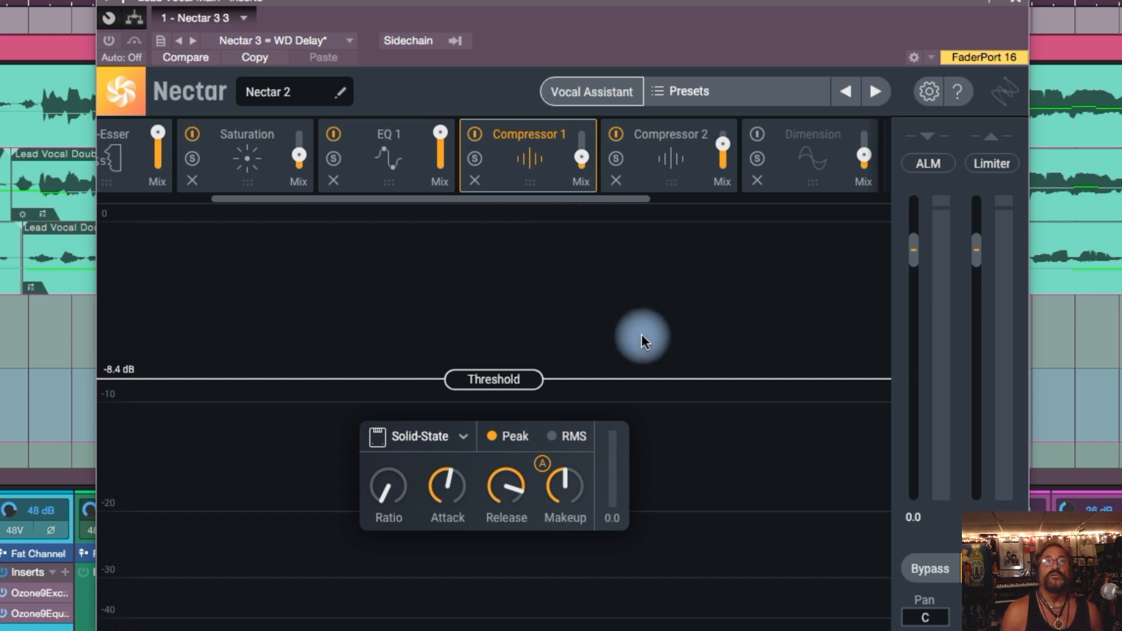
pyautogui.click(675, 184)
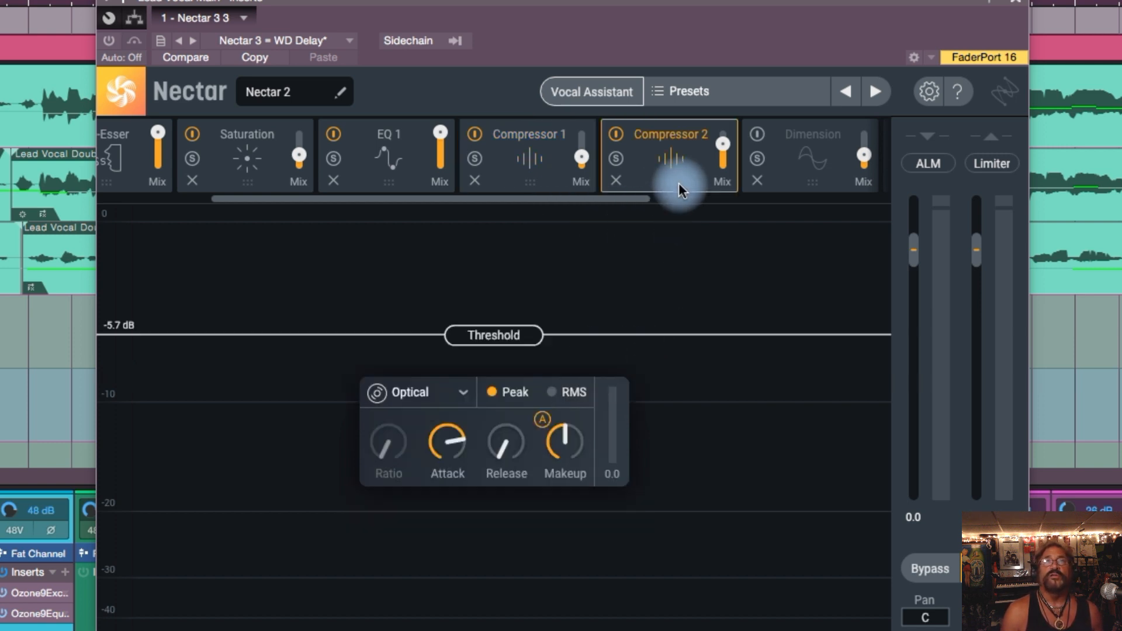
# Step: Show the Dimension module, enable it to view its Chorus, Flanger and Phaser controls, and disable it again
pyautogui.click(818, 177)
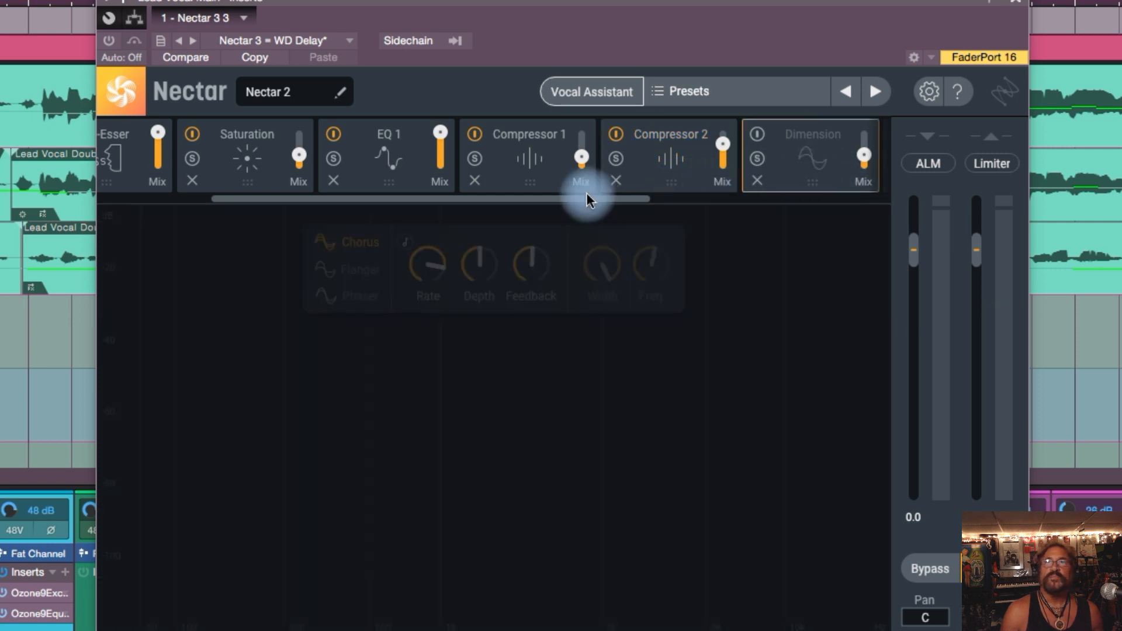
pyautogui.moveTo(583, 199); pyautogui.dragTo(608, 199)
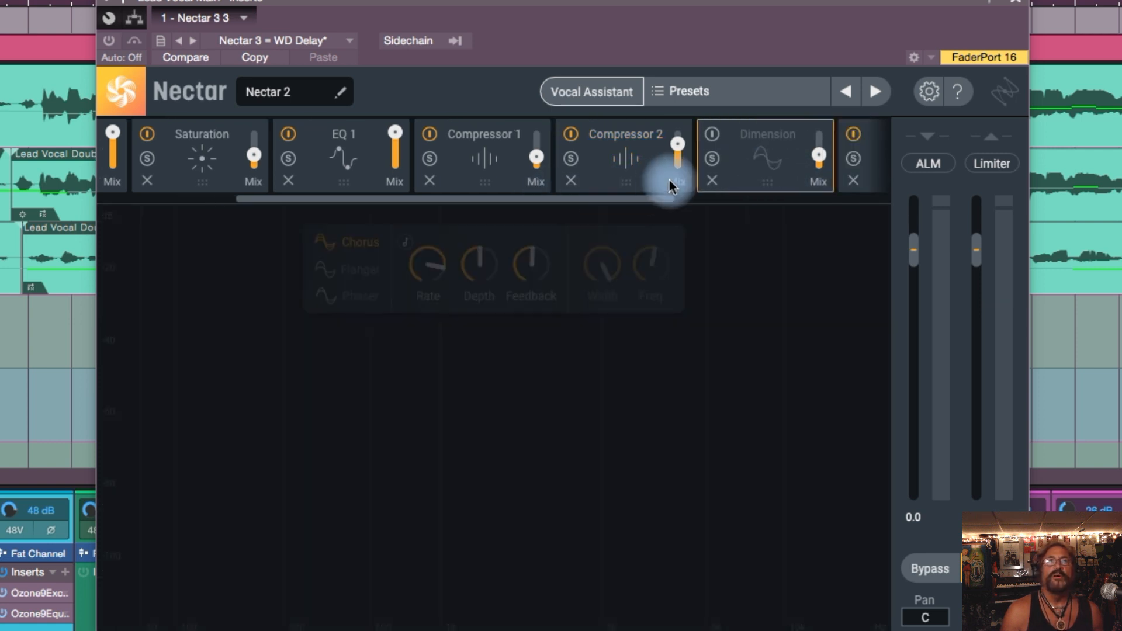
pyautogui.click(713, 136)
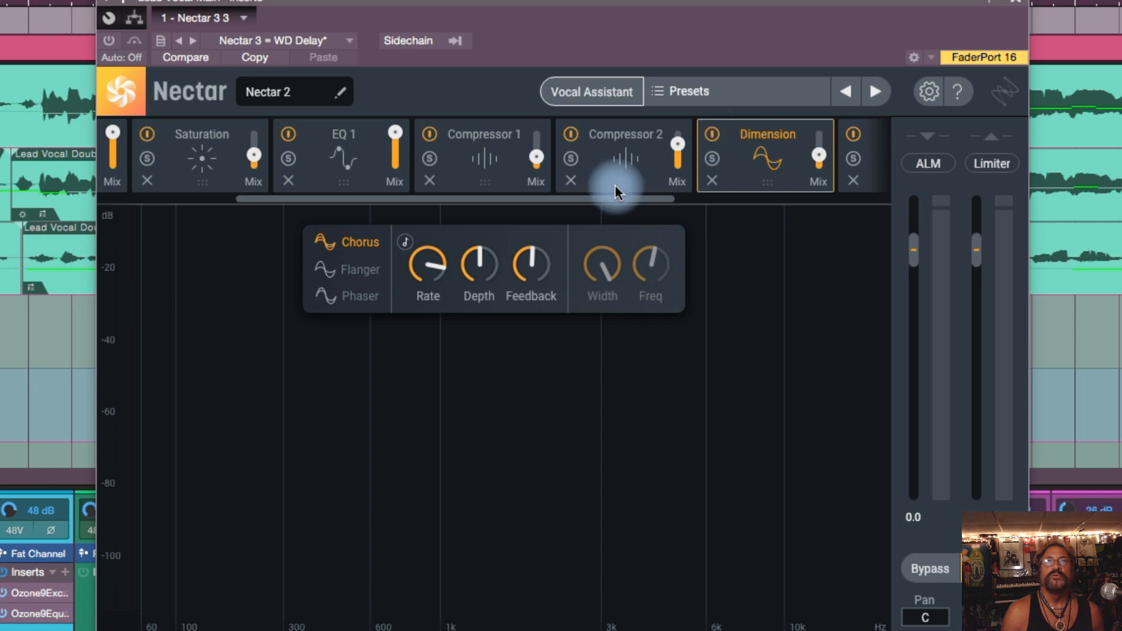
pyautogui.click(712, 135)
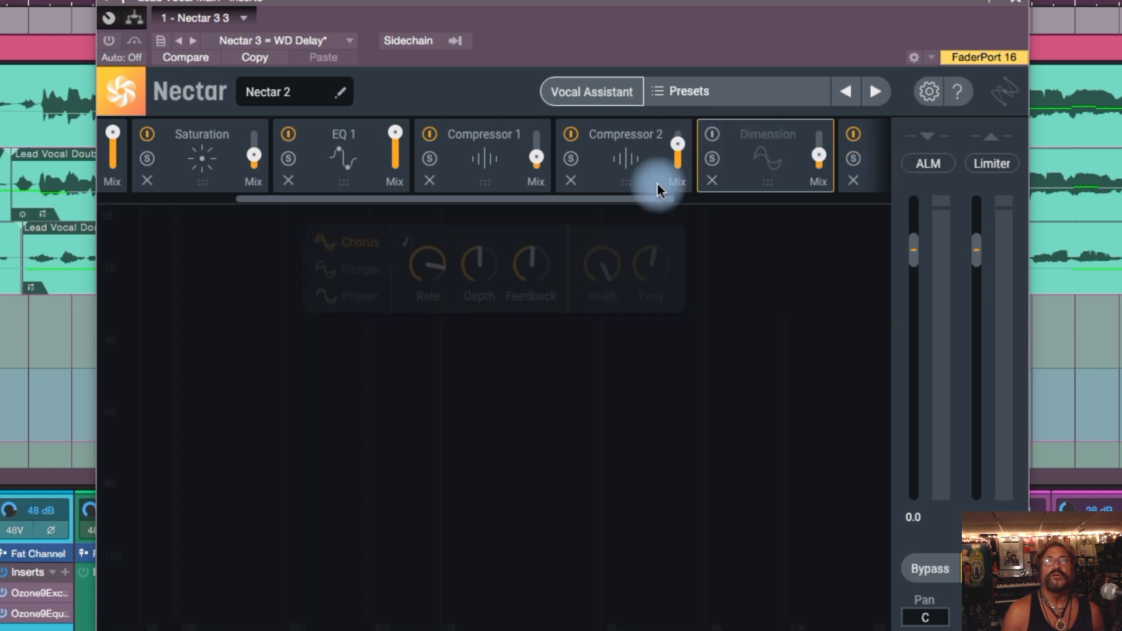
# Step: Show the Reverb module and the Delay module in turn to examine their settings
pyautogui.moveTo(604, 198); pyautogui.dragTo(790, 213)
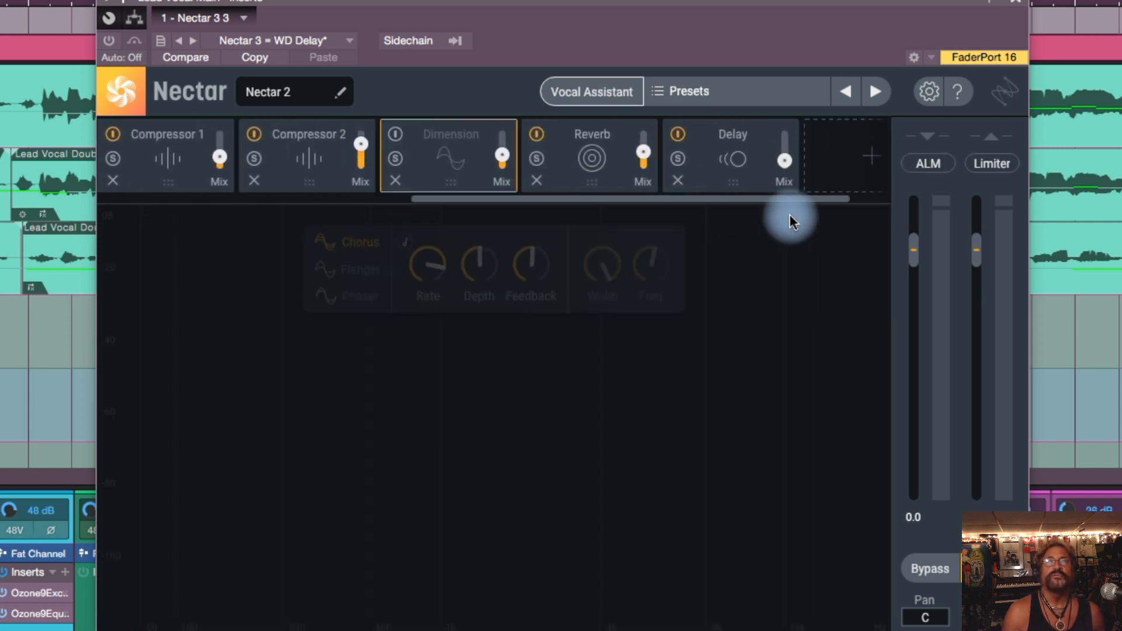
pyautogui.click(618, 168)
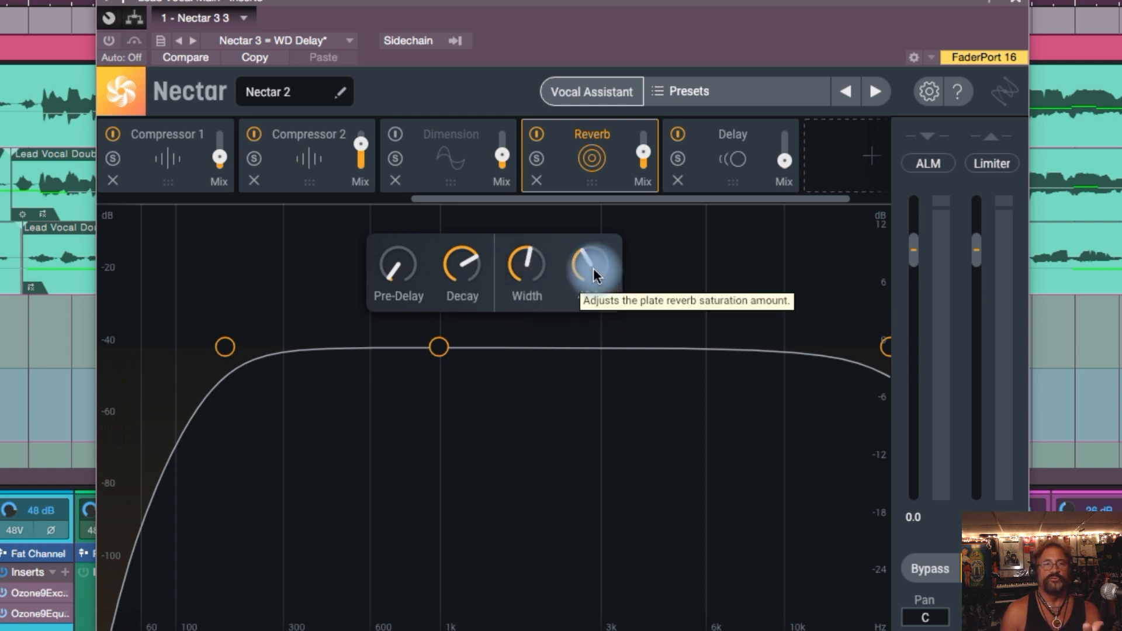
pyautogui.click(760, 167)
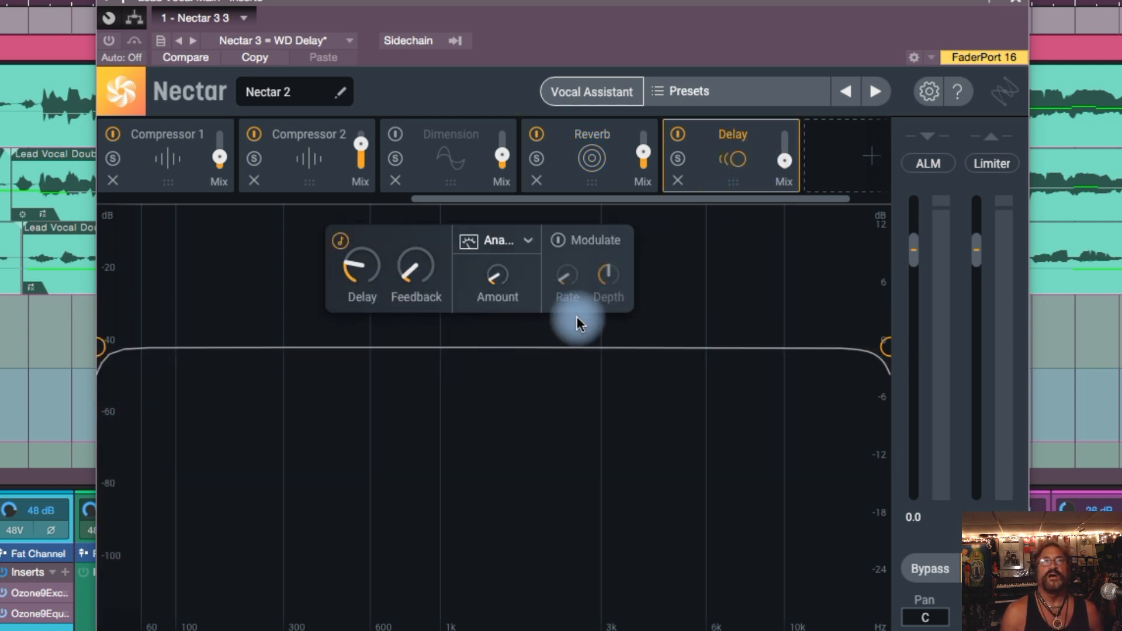
# Step: Show the De-Esser module and the Saturation module in turn to examine their settings
pyautogui.moveTo(587, 201); pyautogui.dragTo(150, 216)
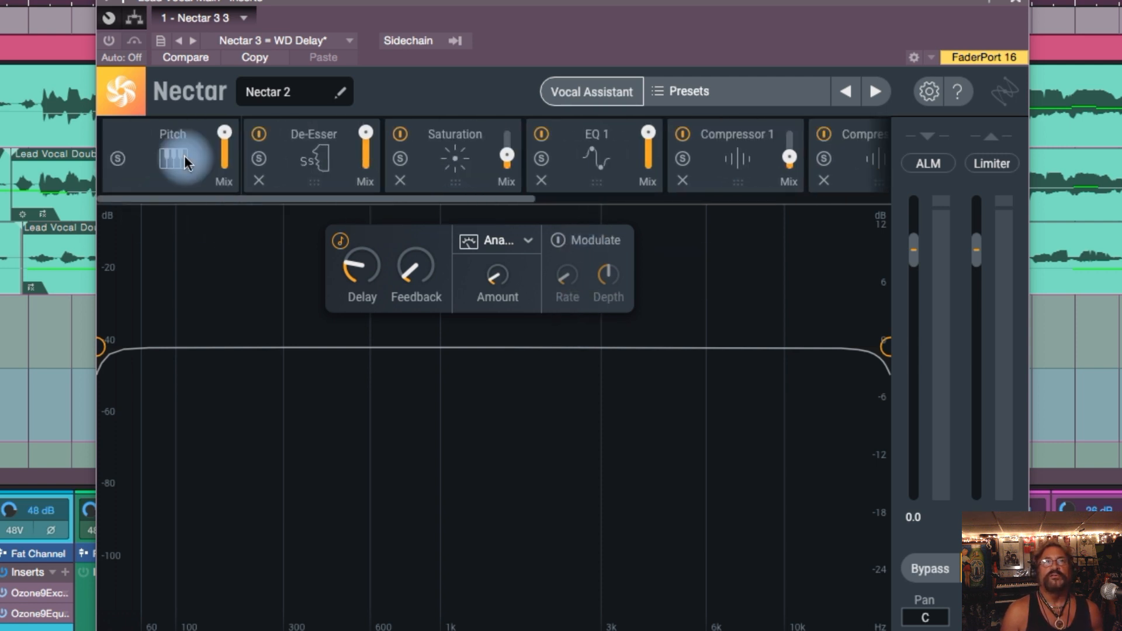
pyautogui.click(299, 174)
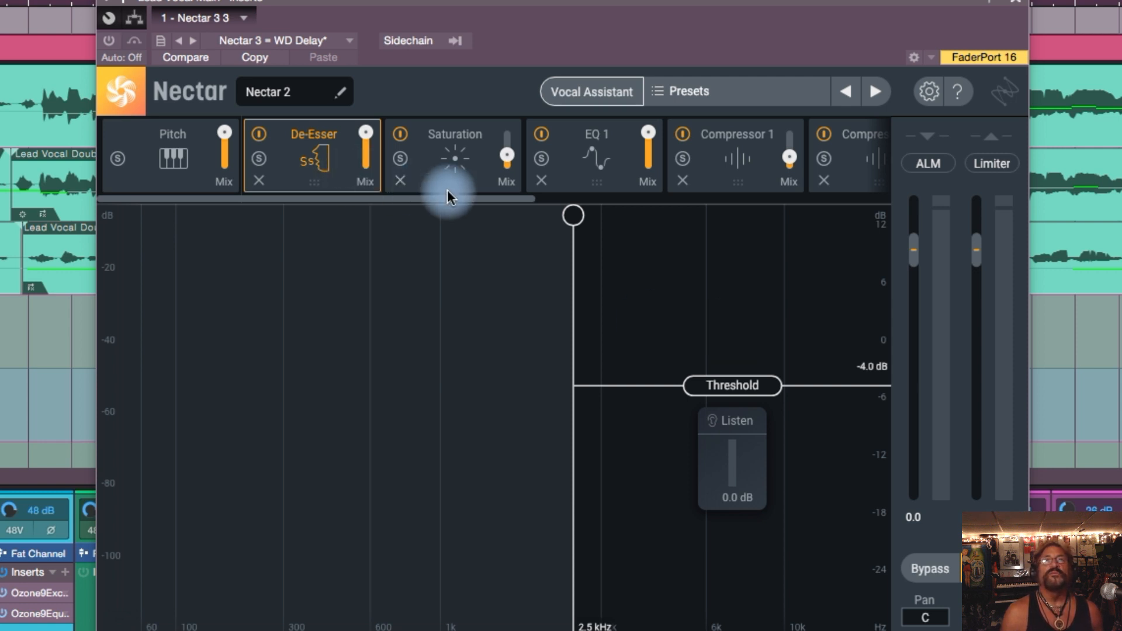
pyautogui.click(483, 170)
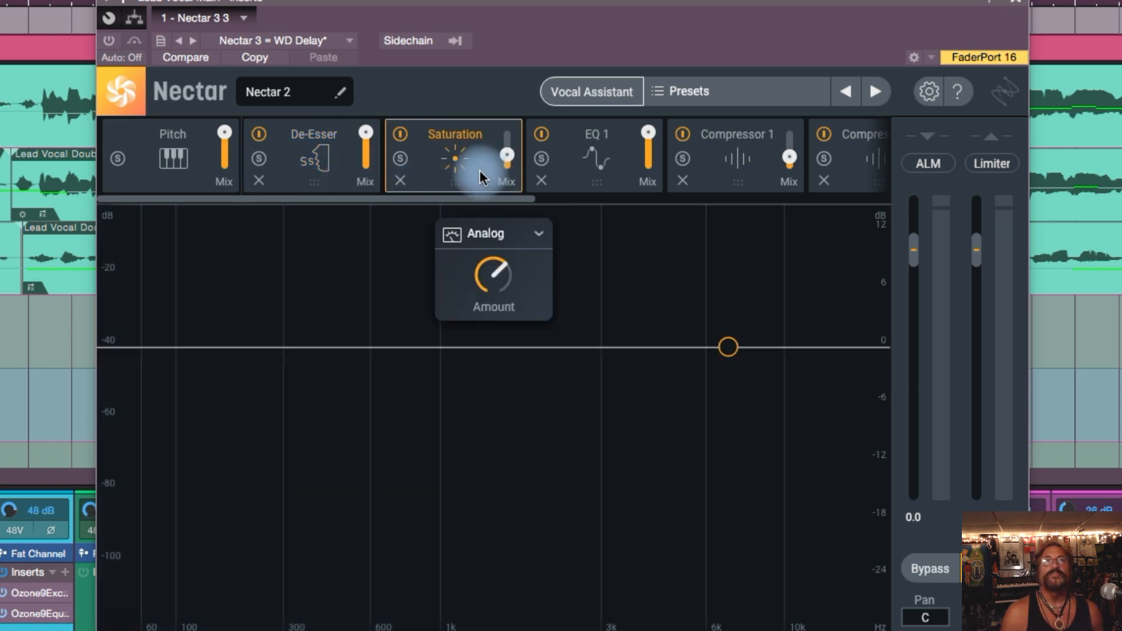
# Step: View the modes offered by the Saturation module and close the list, keeping Analog
pyautogui.click(542, 234)
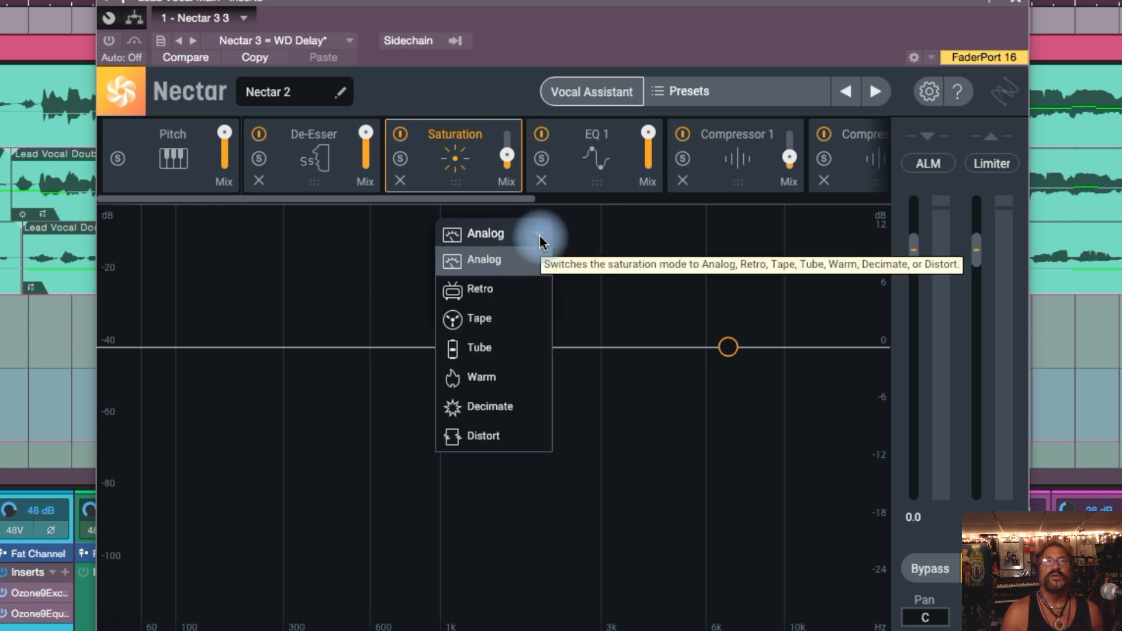
pyautogui.click(539, 235)
pyautogui.click(539, 235)
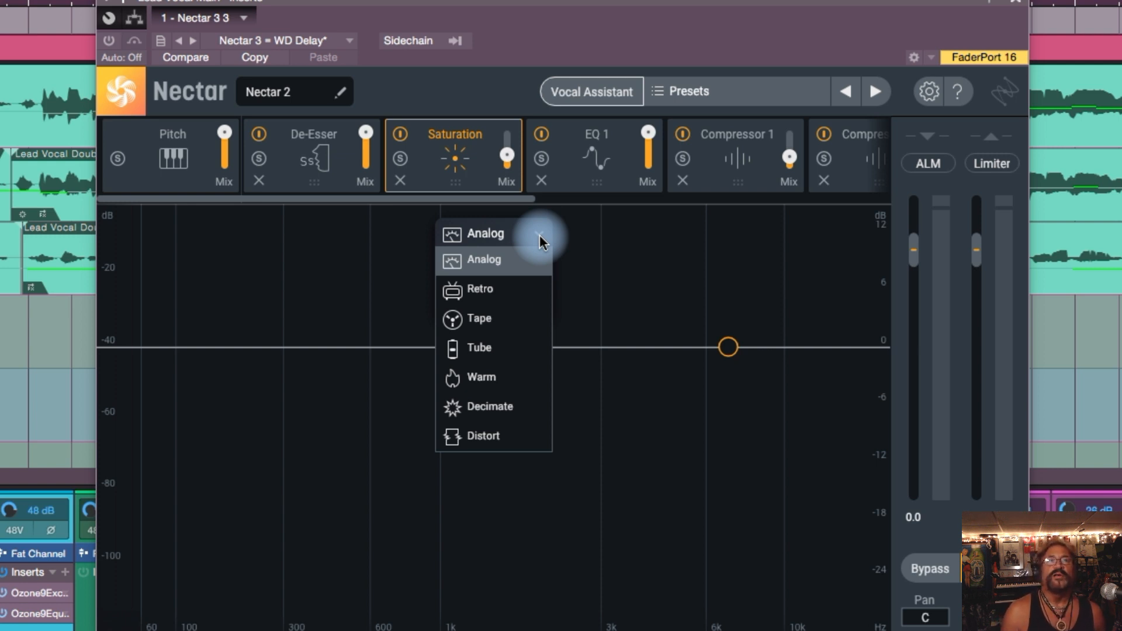
pyautogui.click(539, 235)
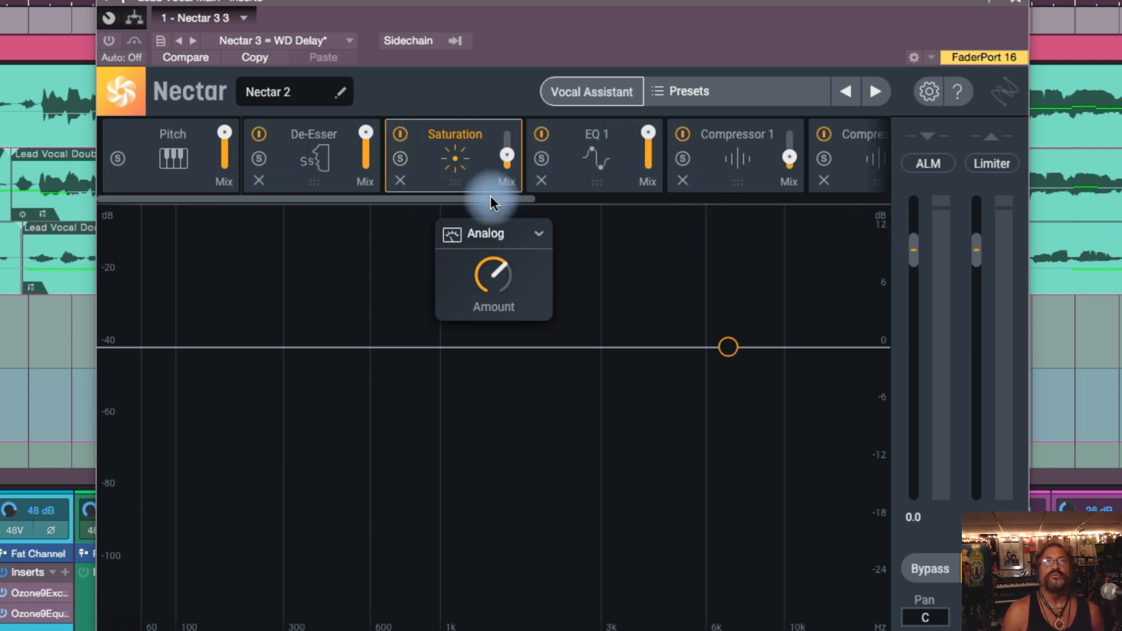
pyautogui.moveTo(500, 199); pyautogui.dragTo(330, 202)
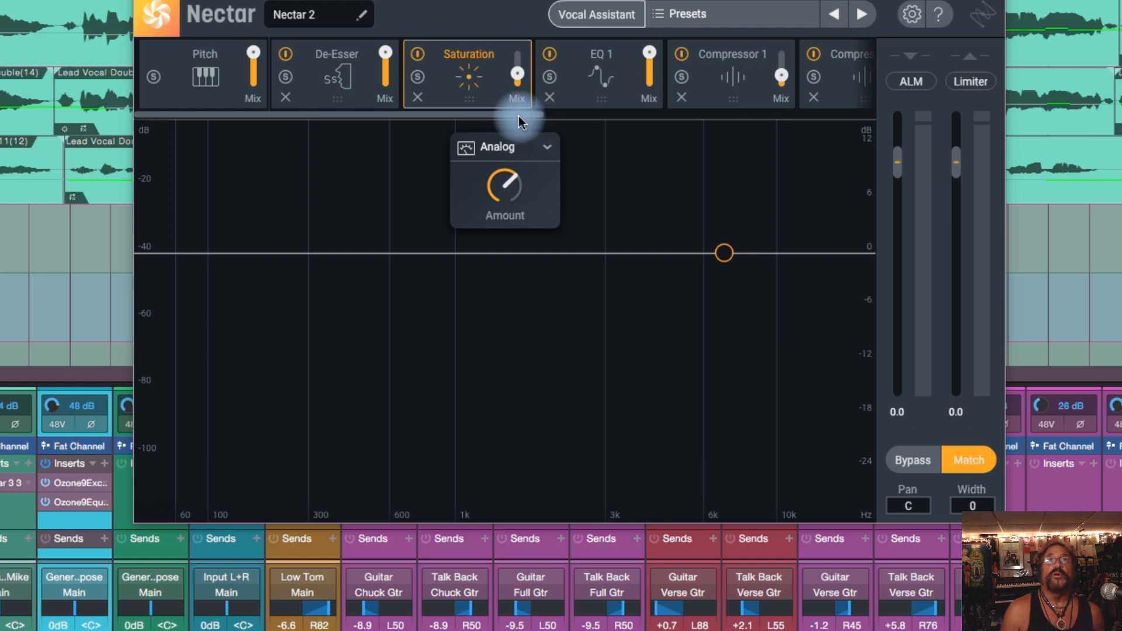
pyautogui.hscroll(1, 518, 116)
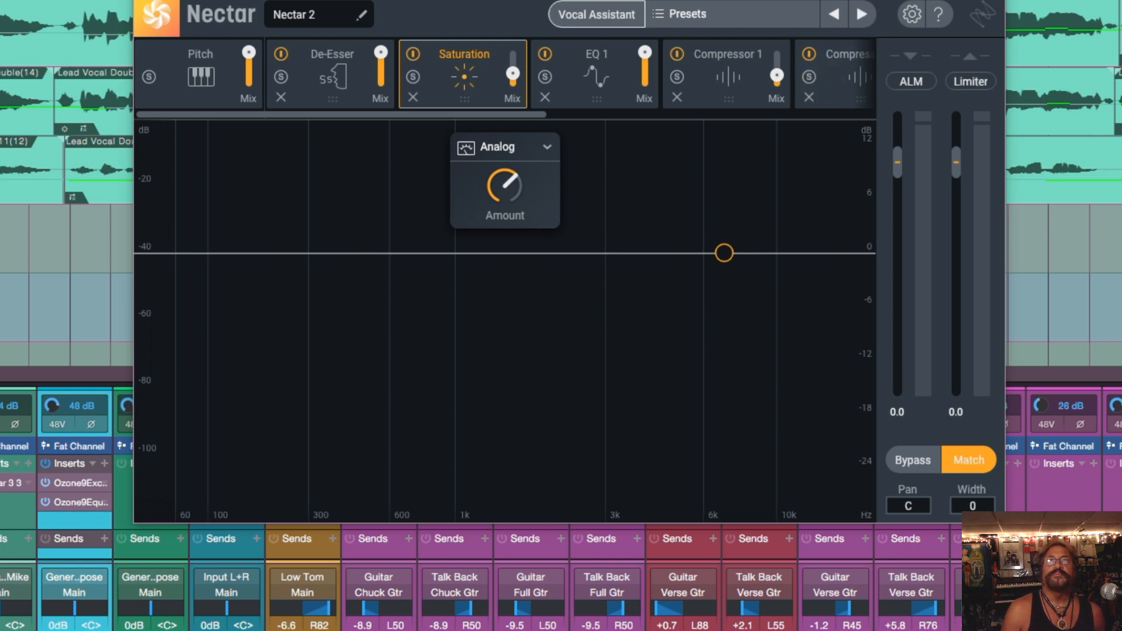
# Step: Close the Nectar plug-in and open the iZotope Ozone 5 insert on the BUS Vocals channel
pyautogui.press('Escape')
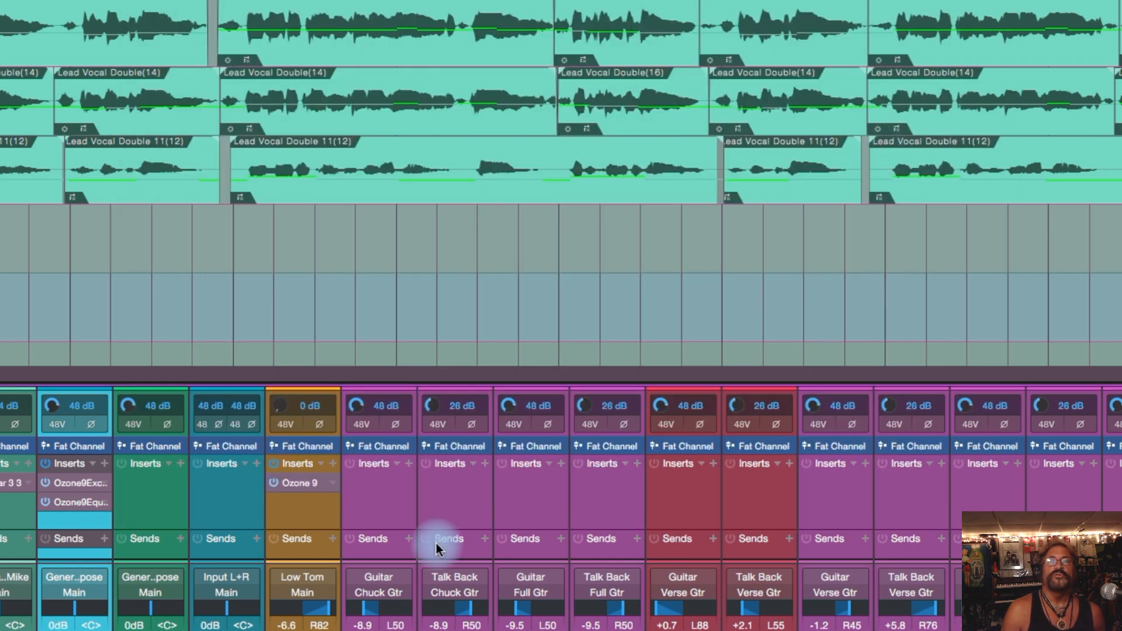
pyautogui.hscroll(15, 561, 508)
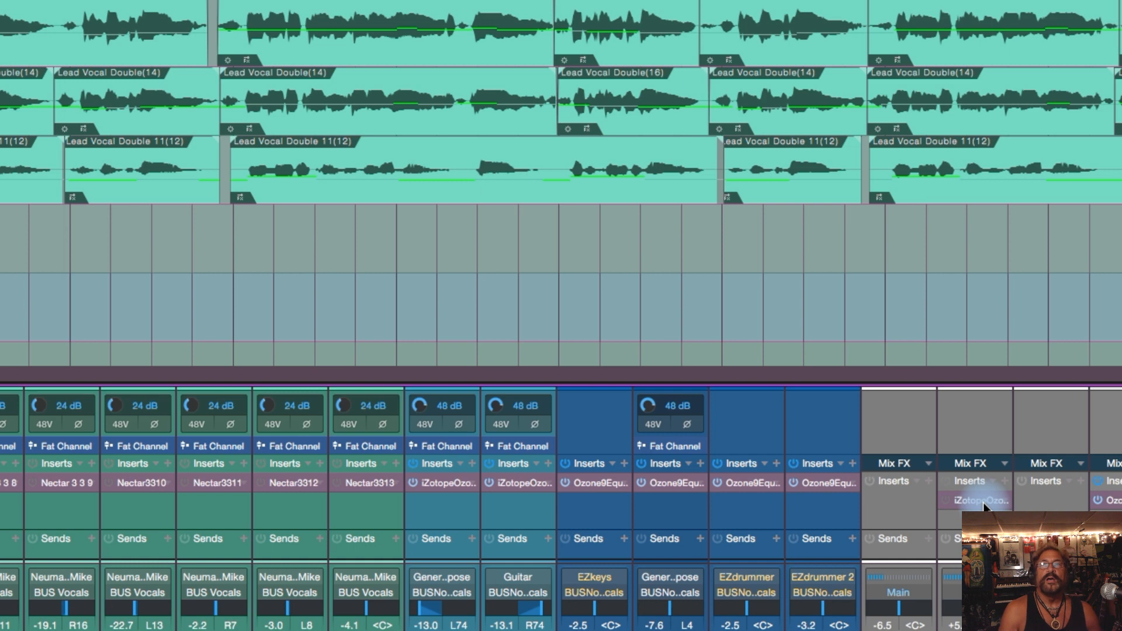
pyautogui.click(984, 501)
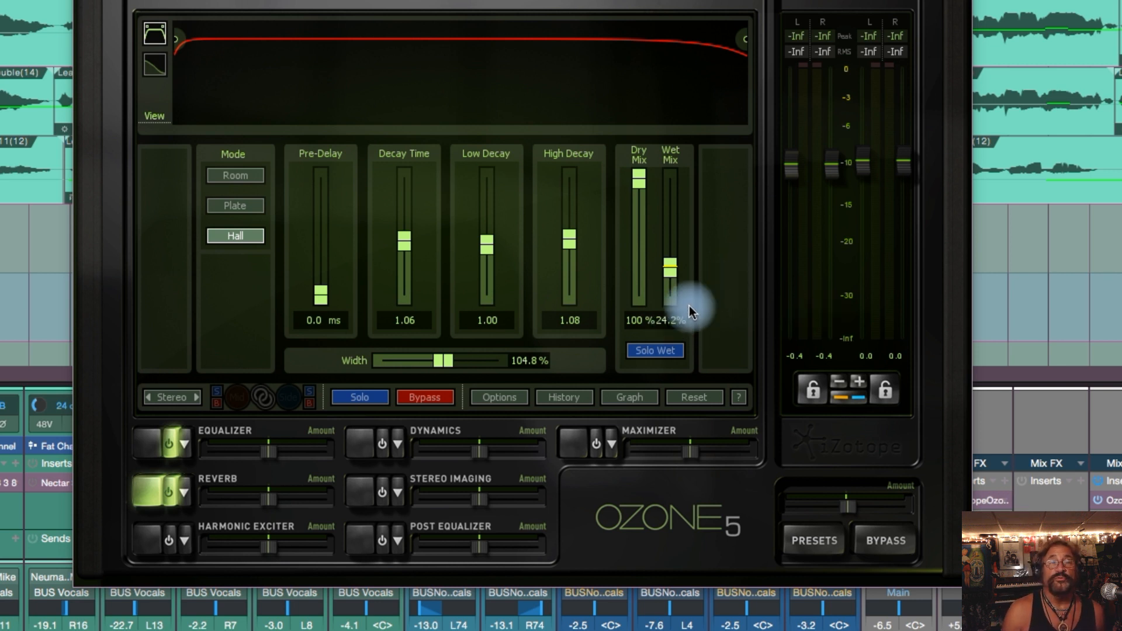
# Step: Show the Equalizer and Reverb modules in turn to examine the vocal bus EQ curve and Hall reverb settings
pyautogui.click(146, 442)
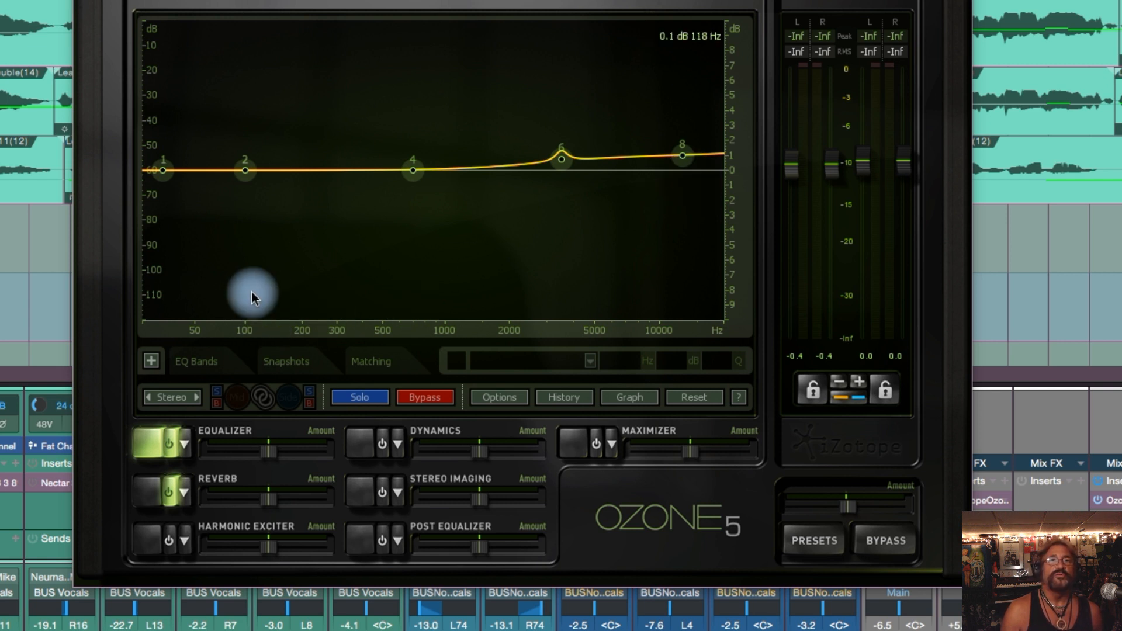
pyautogui.click(146, 493)
pyautogui.click(146, 447)
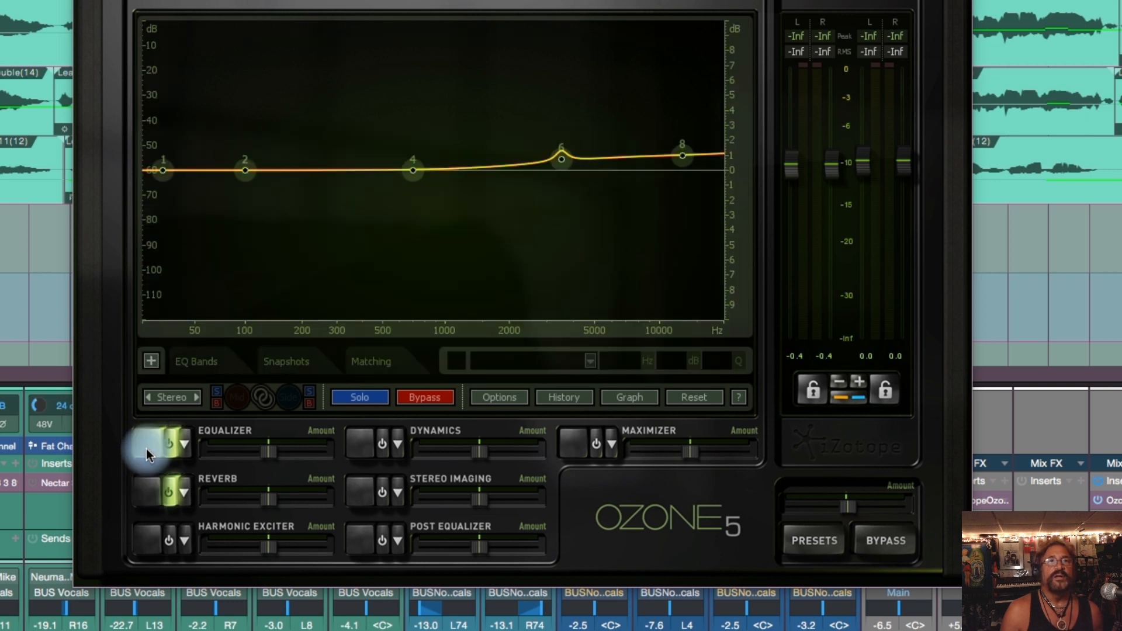
pyautogui.click(145, 482)
pyautogui.click(163, 497)
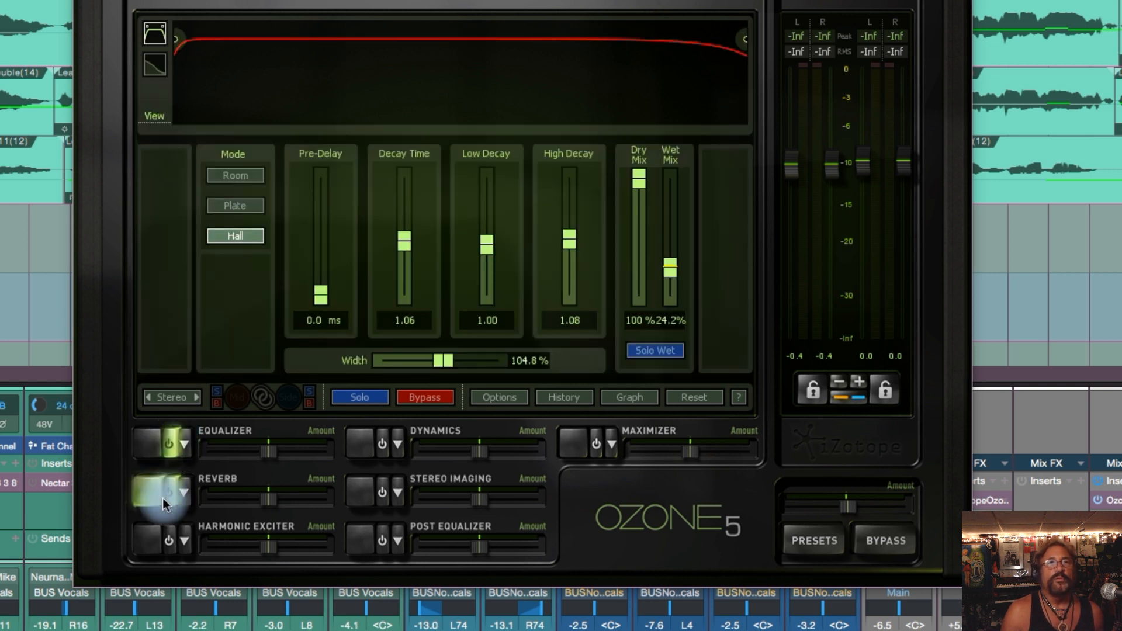
# Step: Show the Equalizer module again, switch it off and switch it back on
pyautogui.click(151, 448)
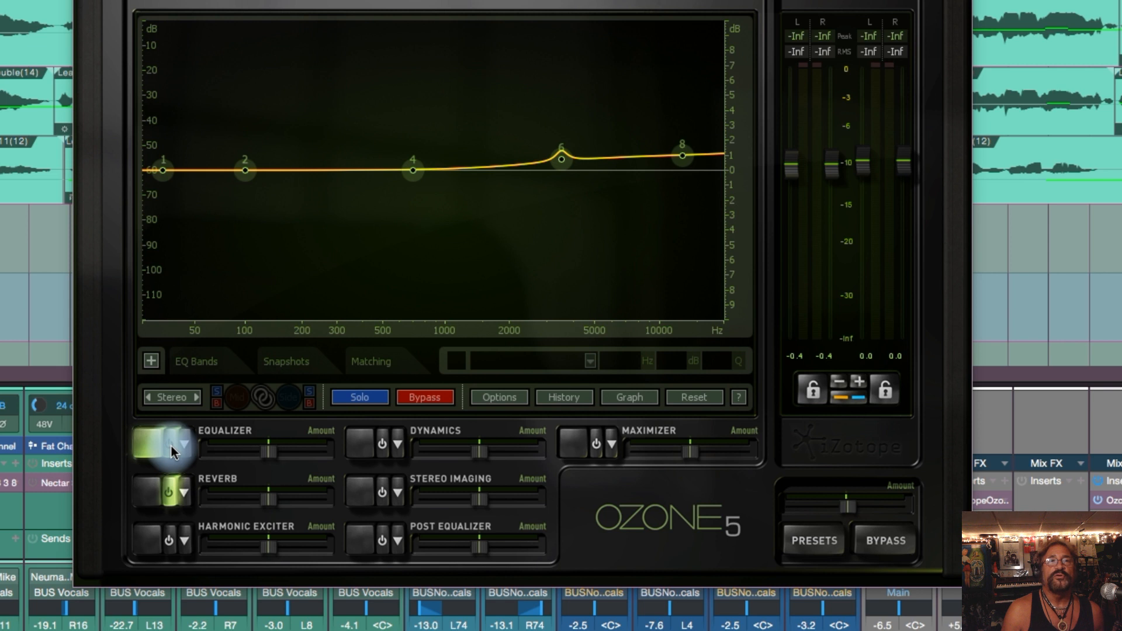
pyautogui.click(170, 445)
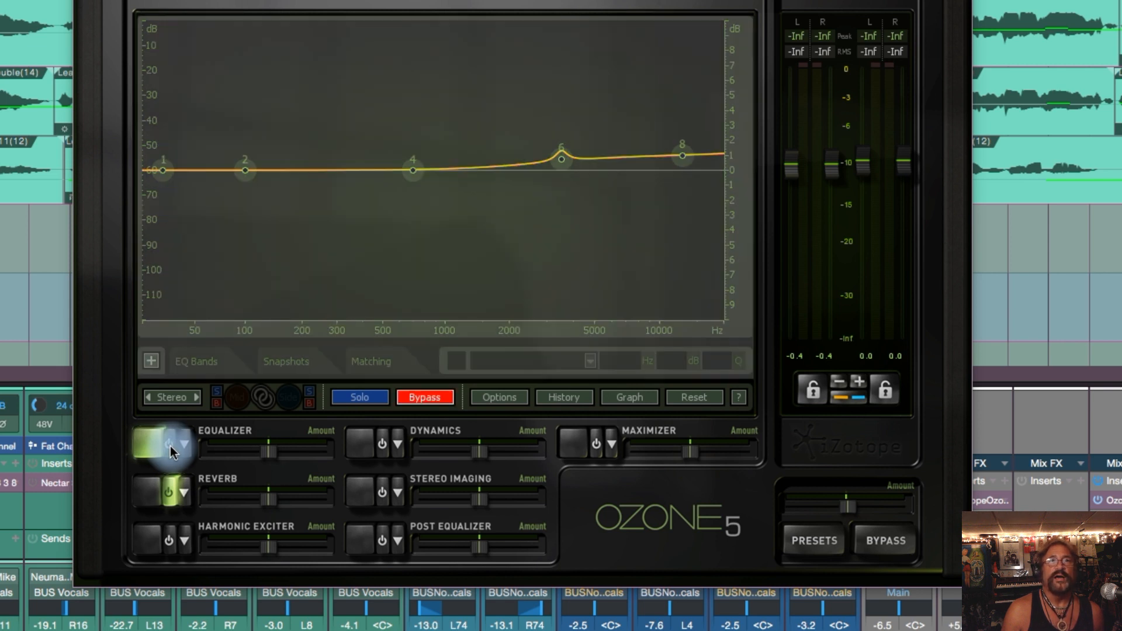
pyautogui.click(169, 445)
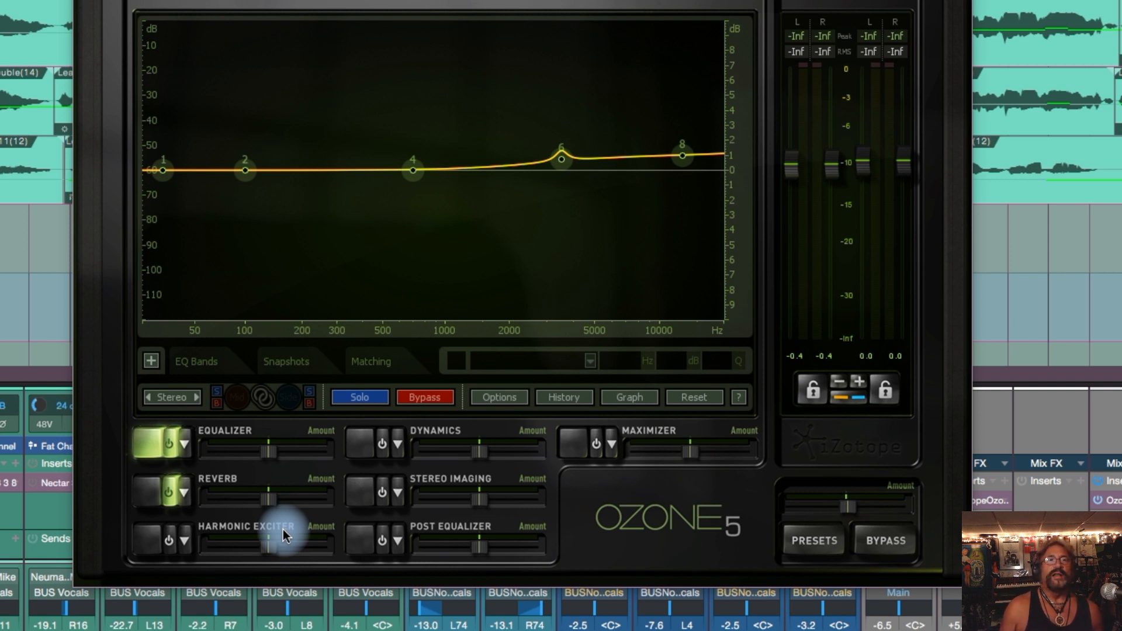
# Step: Enable the Harmonic Exciter to remove the band at its 2.00 kHz crossover, and disable the module again
pyautogui.click(153, 544)
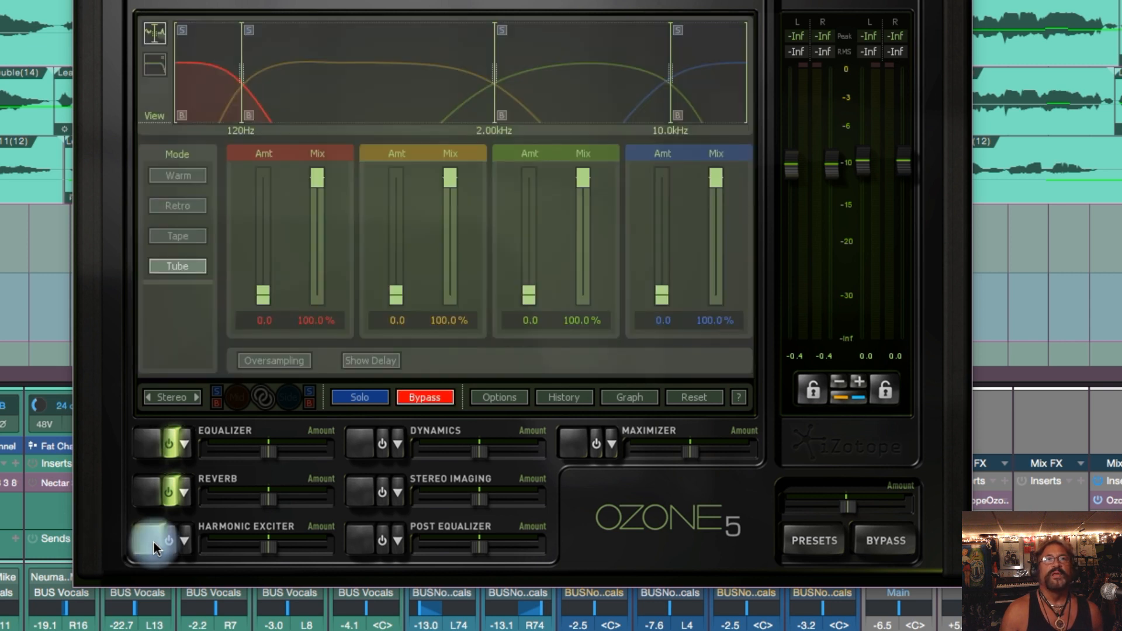
pyautogui.click(170, 538)
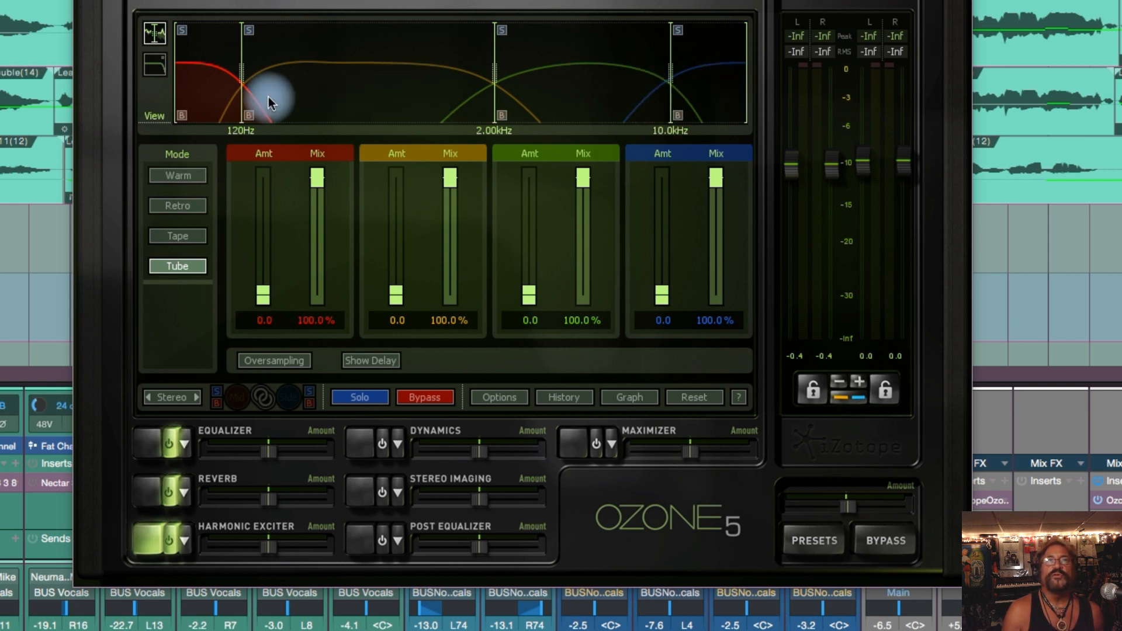
pyautogui.rightClick(497, 86)
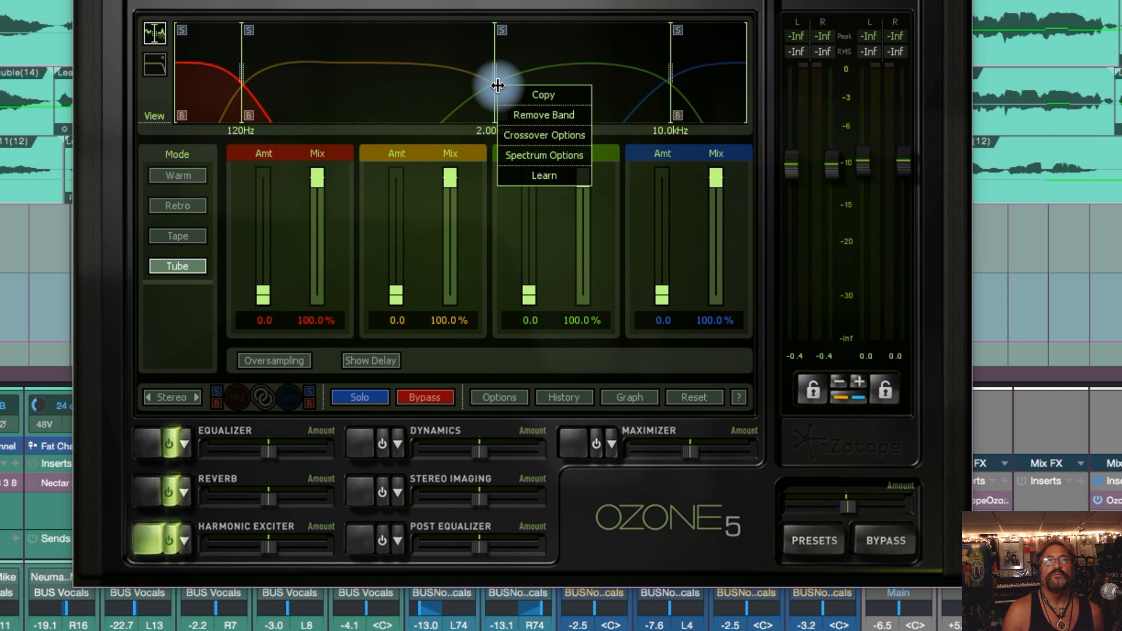
pyautogui.click(529, 115)
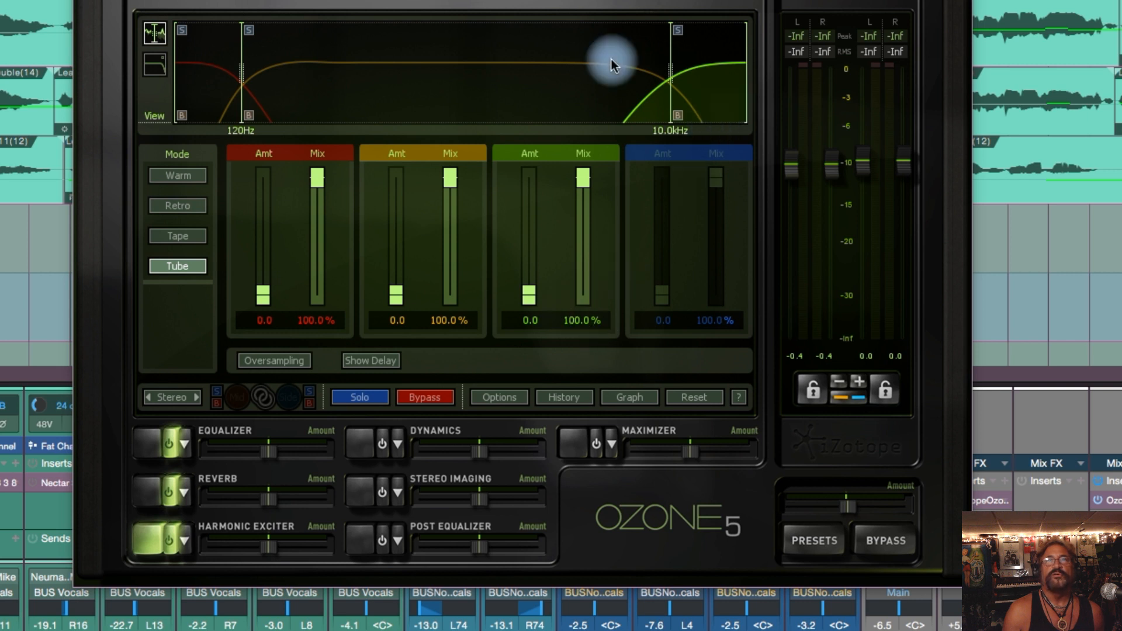
pyautogui.click(171, 538)
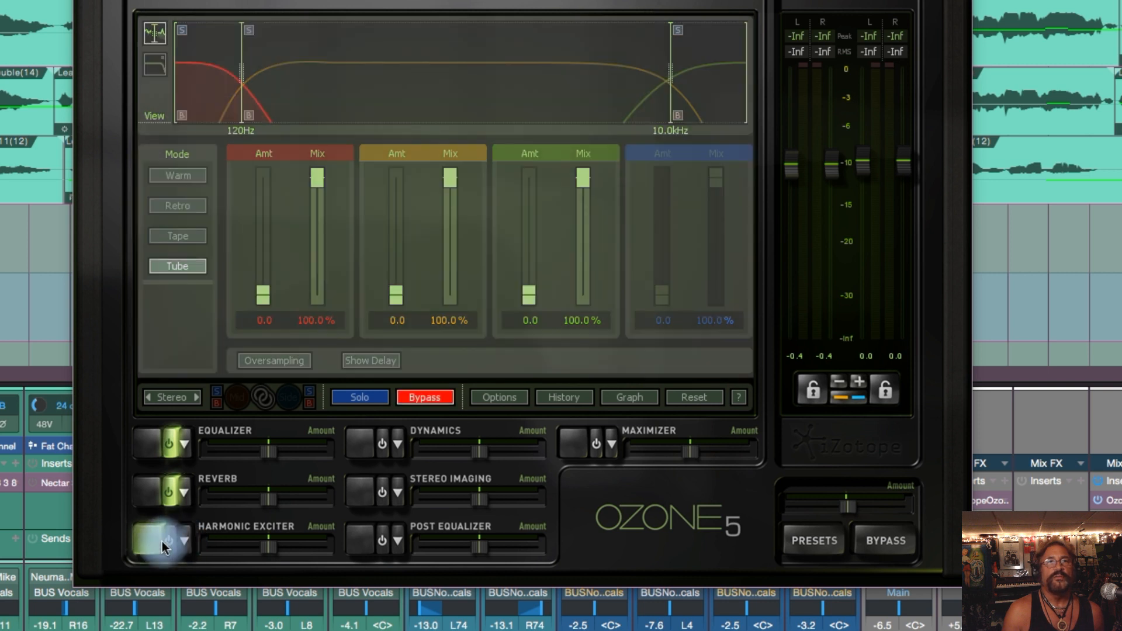
# Step: Enable Dynamics and reshape Band 1's curve to a limiter threshold of about -17.6 dB at 3.9:1 and a compressor threshold of about -32 dB
pyautogui.click(363, 440)
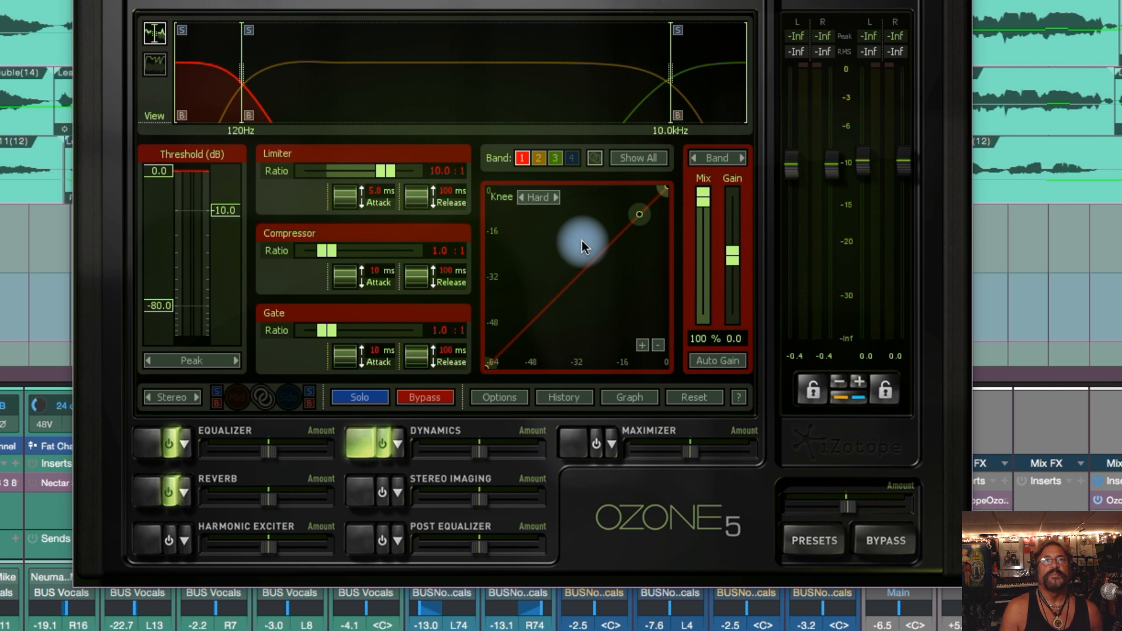
pyautogui.moveTo(639, 215); pyautogui.dragTo(575, 278)
pyautogui.moveTo(663, 202); pyautogui.dragTo(659, 213)
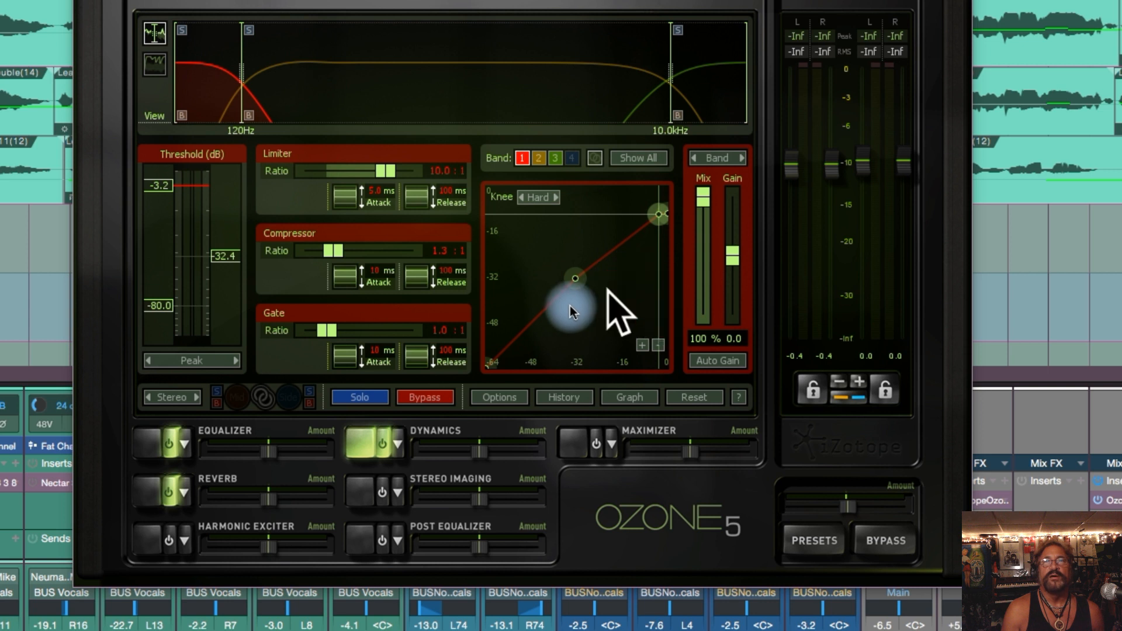
pyautogui.moveTo(575, 279)
pyautogui.mouseDown()
pyautogui.moveTo(572, 296)
pyautogui.moveTo(588, 285)
pyautogui.mouseUp()
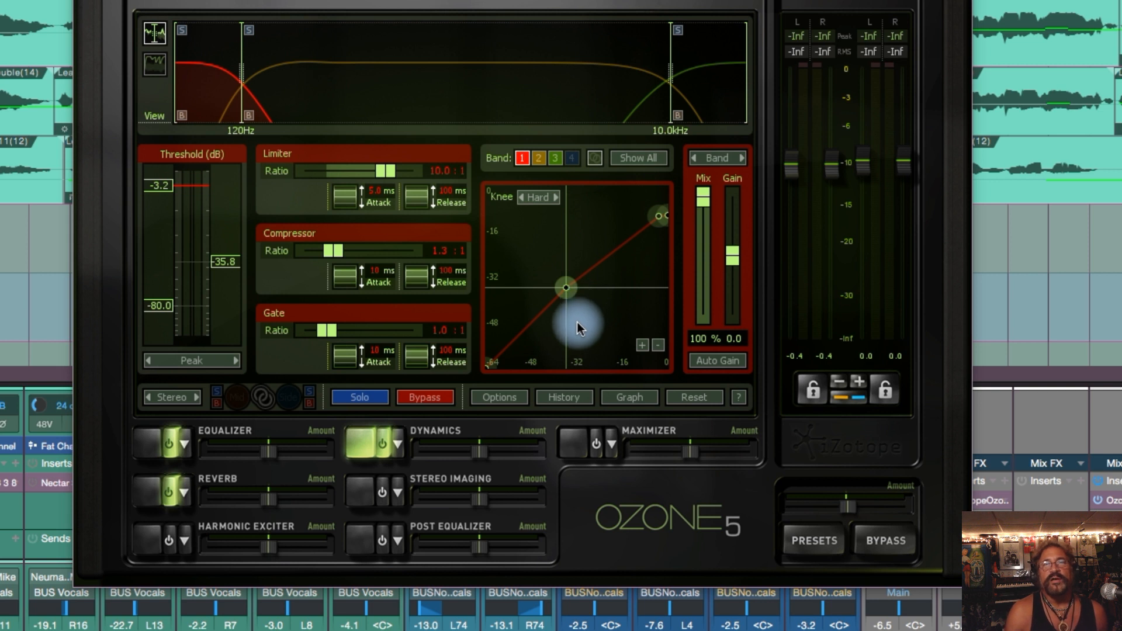
pyautogui.moveTo(660, 216); pyautogui.dragTo(617, 236)
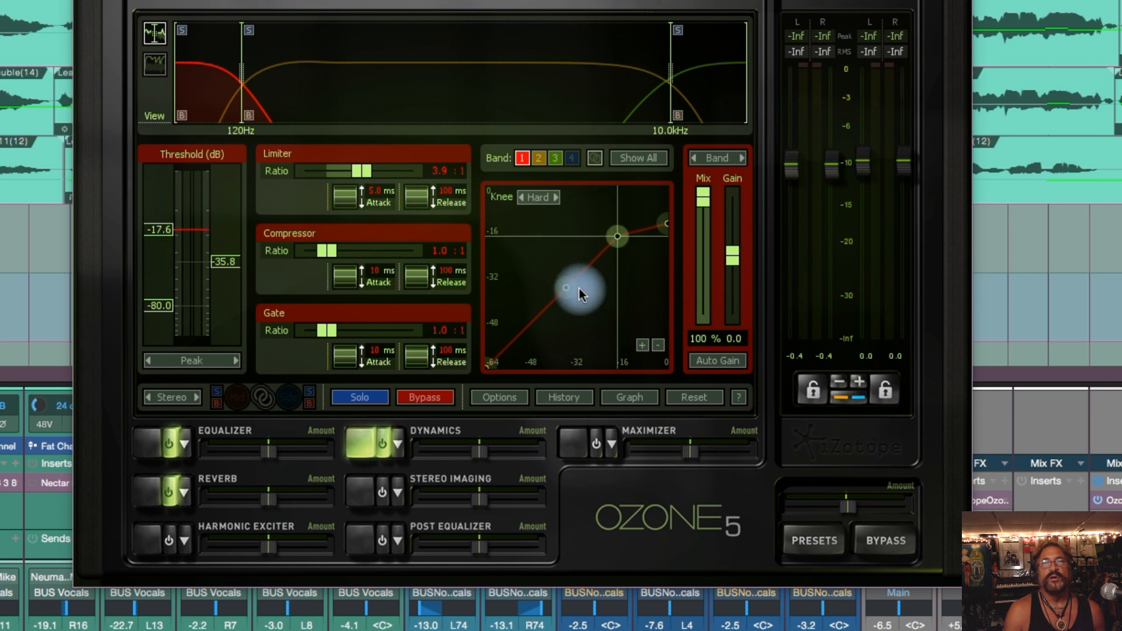
pyautogui.moveTo(567, 287)
pyautogui.mouseDown()
pyautogui.moveTo(583, 290)
pyautogui.moveTo(577, 308)
pyautogui.moveTo(586, 281)
pyautogui.mouseUp()
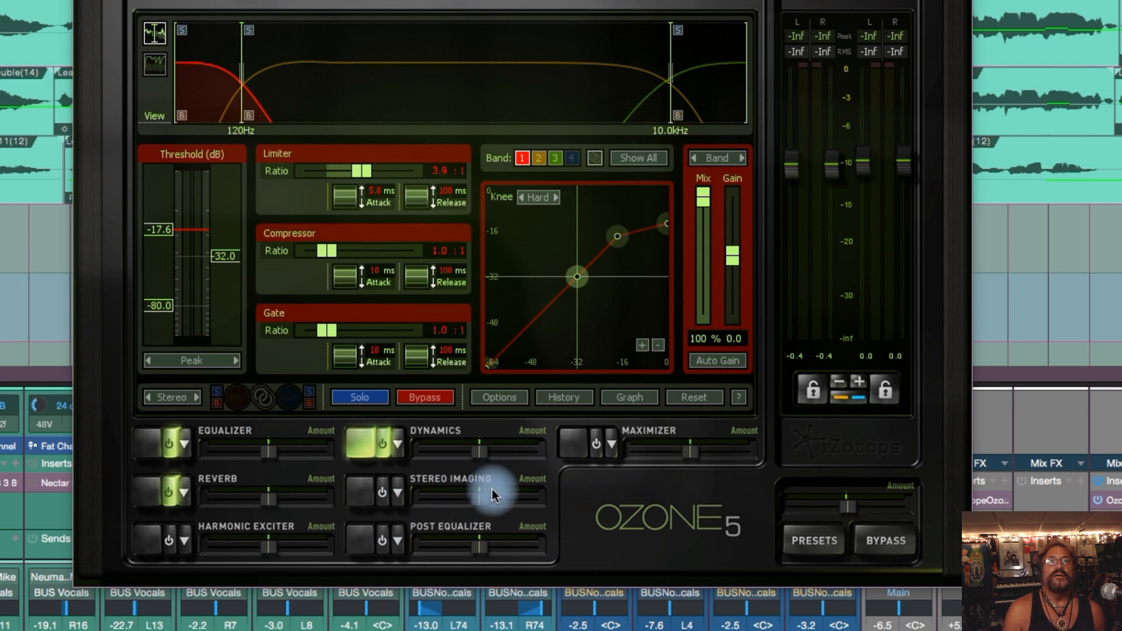
# Step: Show the Stereo Imaging, Post Equalizer and Maximizer modules in turn to examine their controls
pyautogui.click(362, 493)
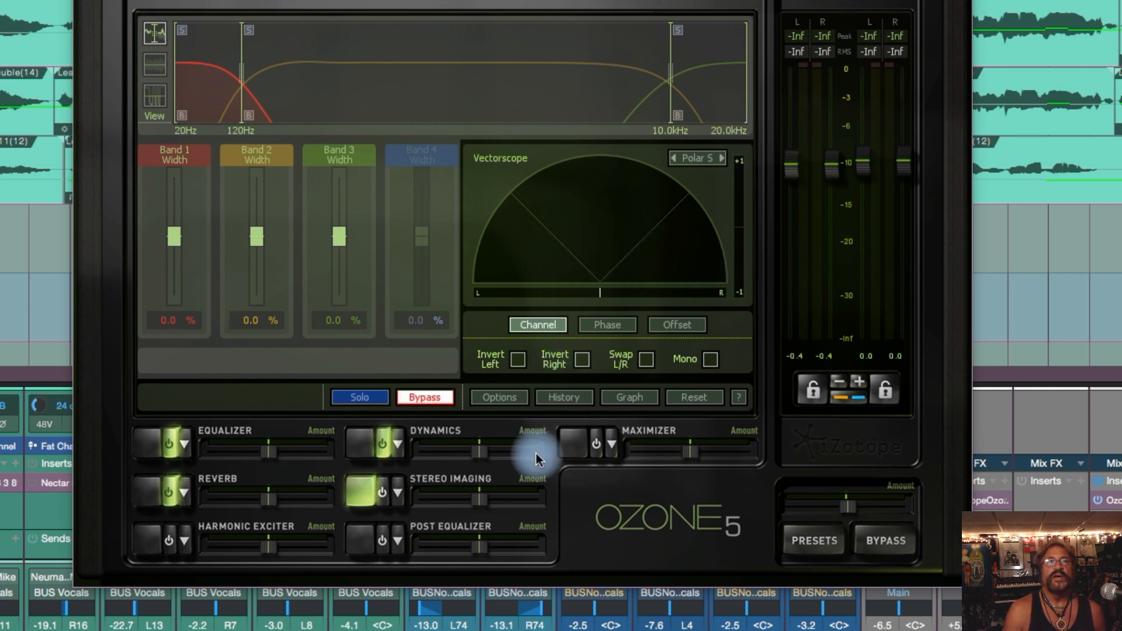
pyautogui.click(365, 544)
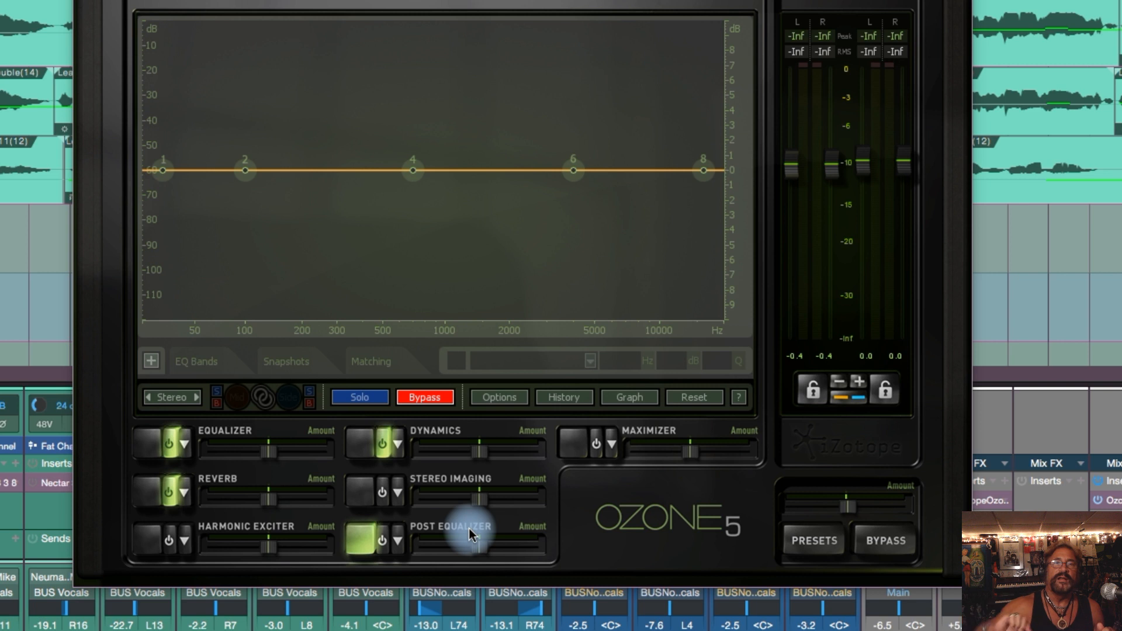
pyautogui.click(573, 445)
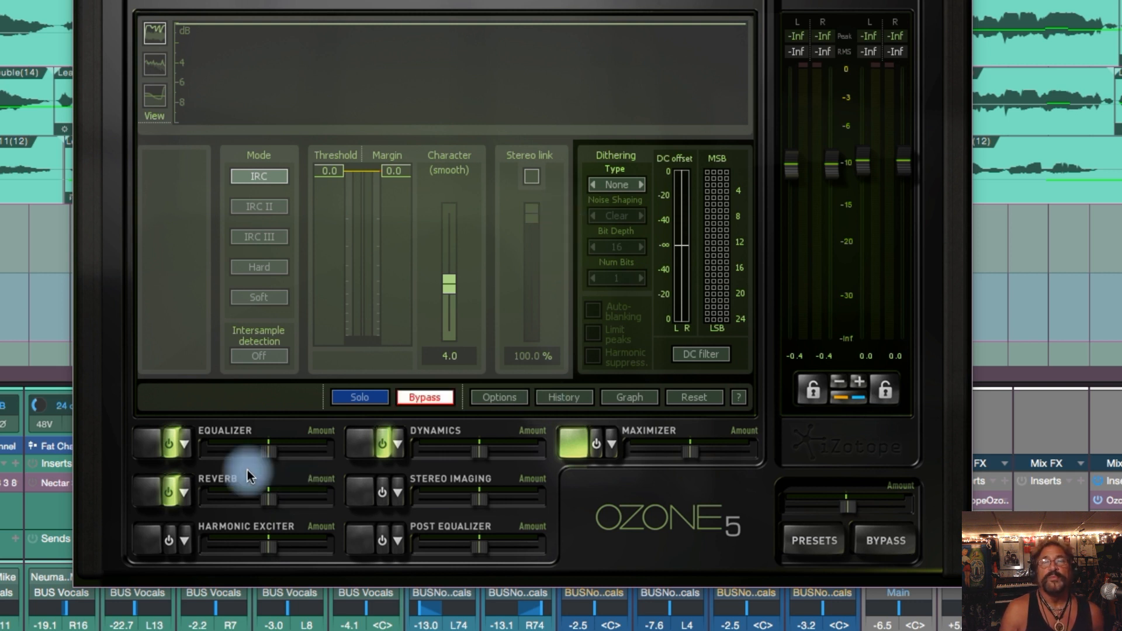
# Step: Return to the Equalizer module and demonstrate its Bypass and Solo functions, switching both off again
pyautogui.click(144, 444)
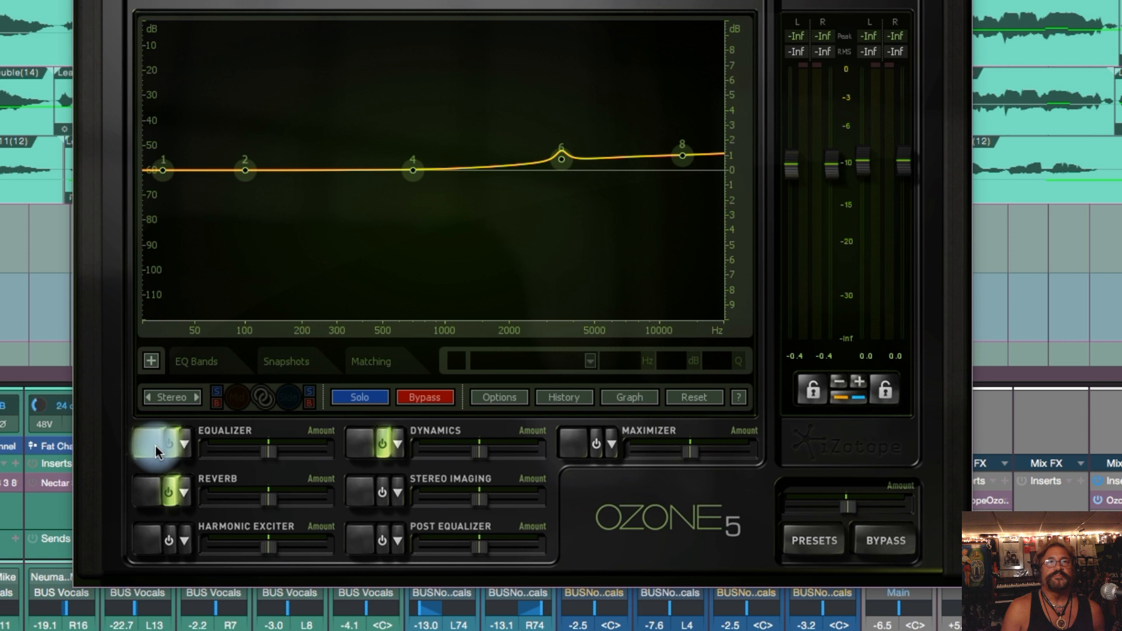
pyautogui.click(440, 396)
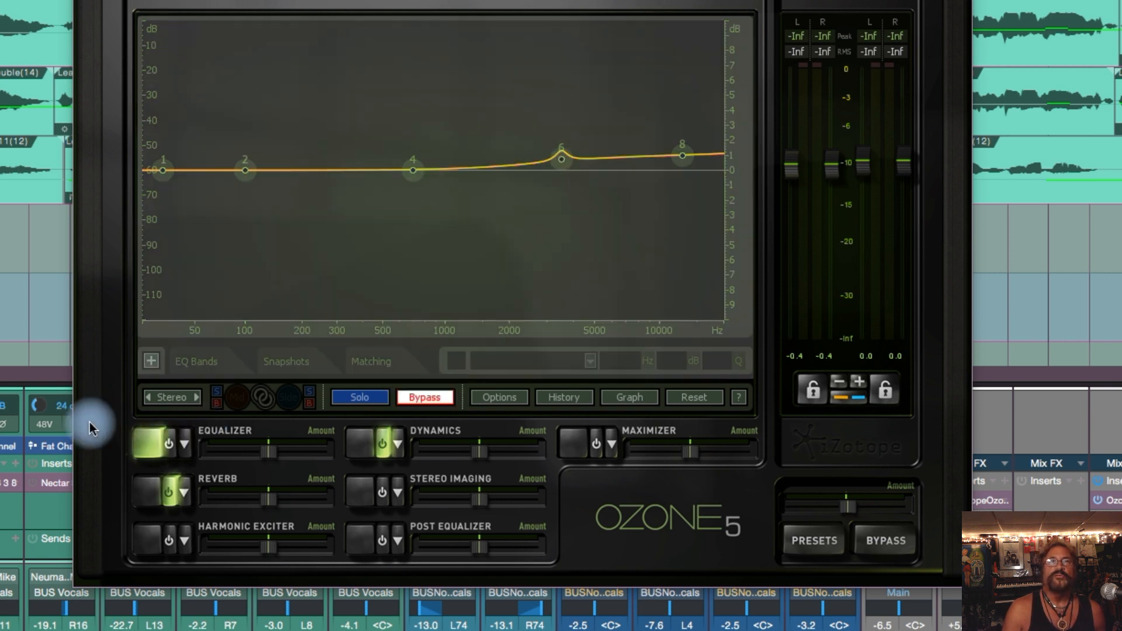
pyautogui.click(146, 450)
pyautogui.click(436, 396)
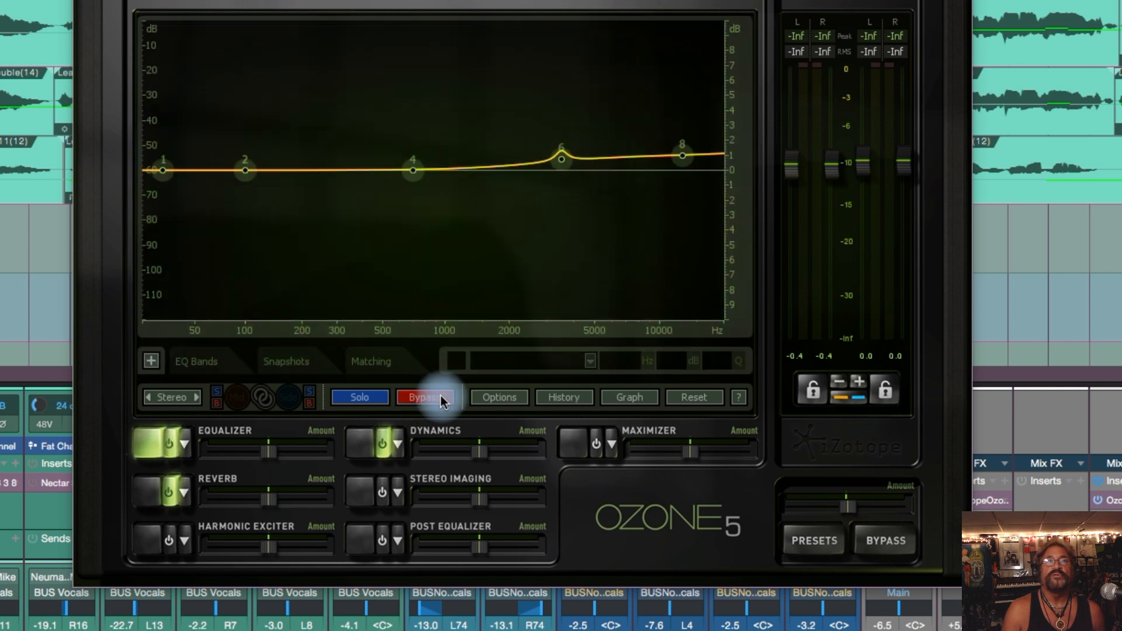
pyautogui.click(437, 398)
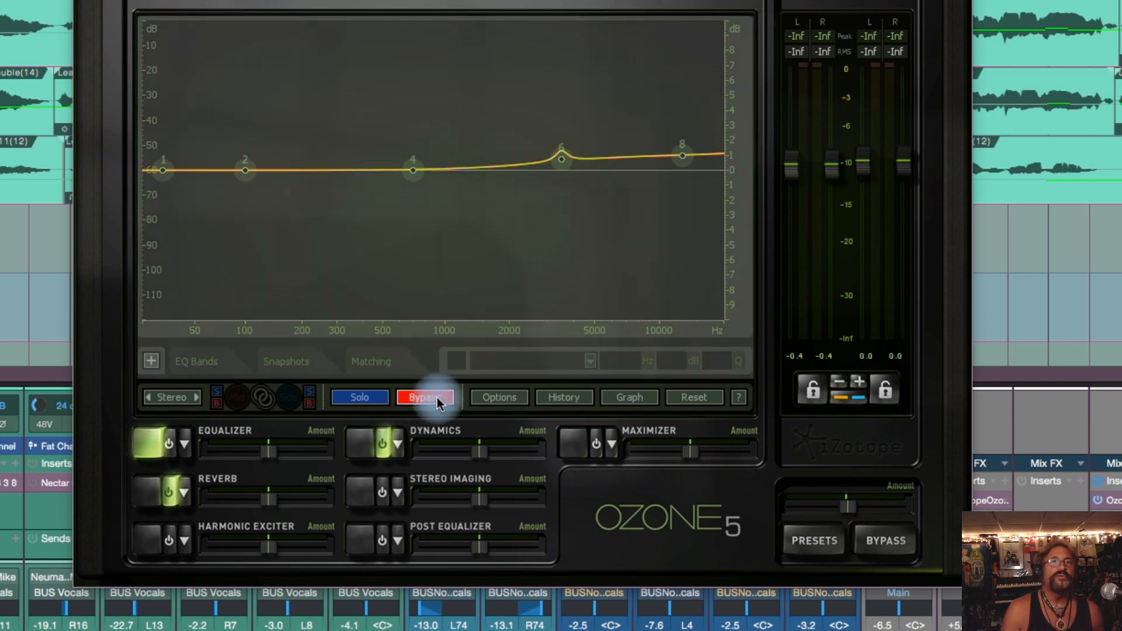
pyautogui.click(438, 398)
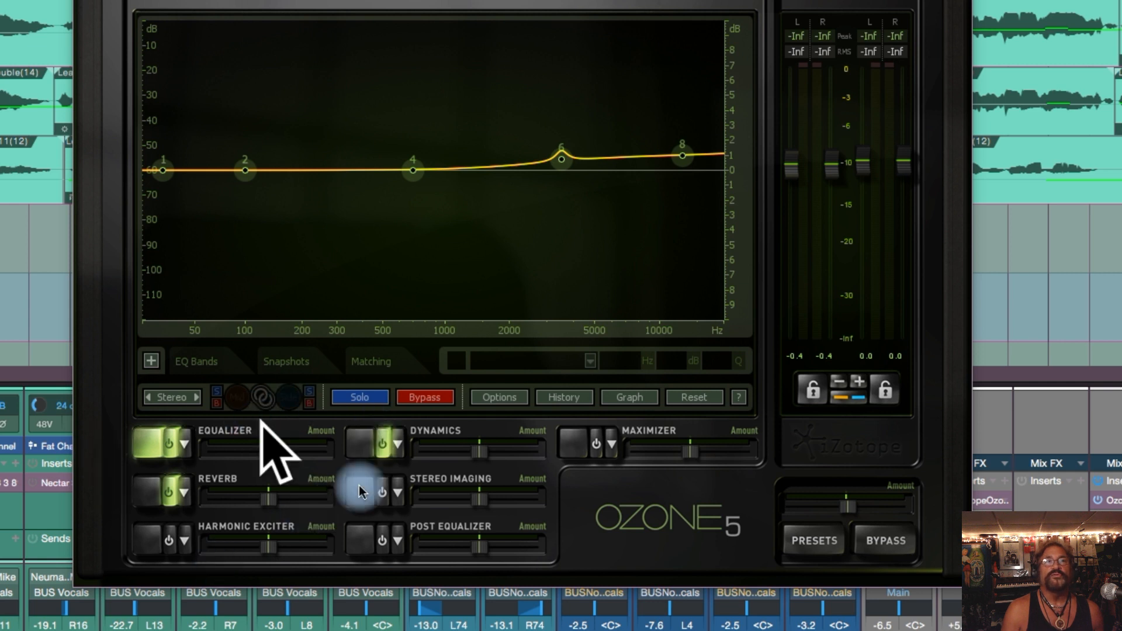
pyautogui.click(375, 398)
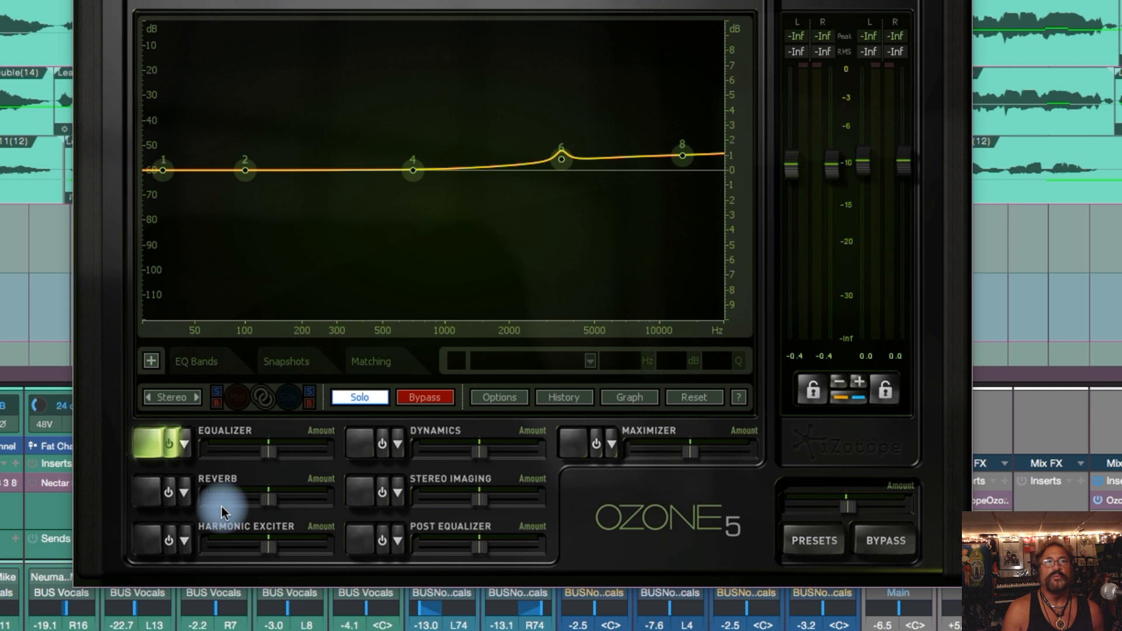
pyautogui.click(361, 399)
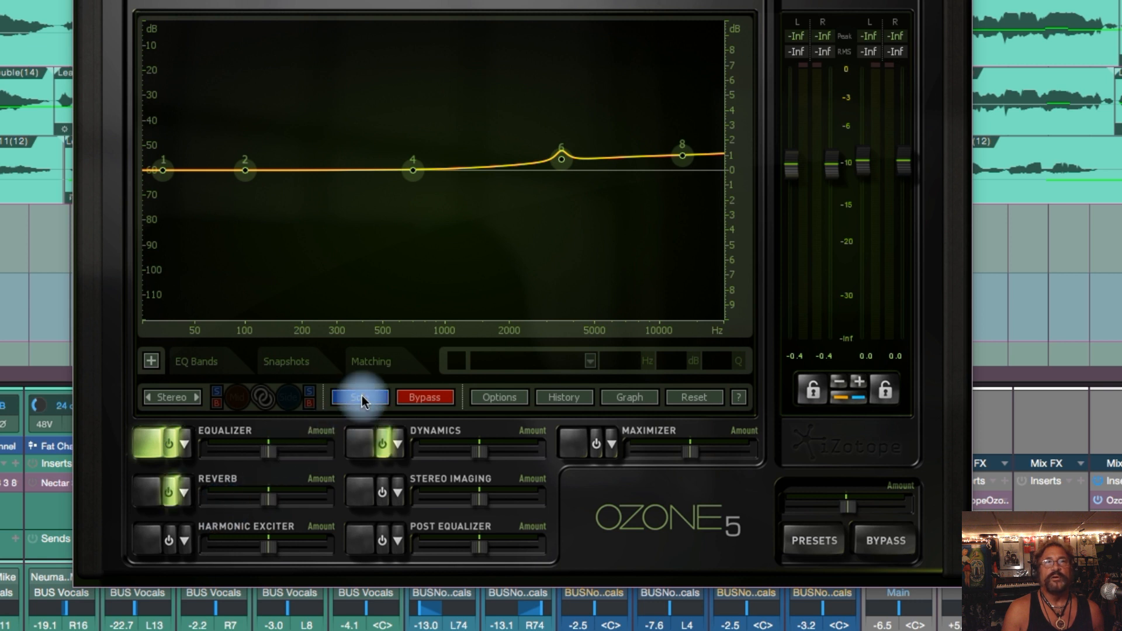
# Step: Disable the Dynamics module and close the Ozone 5 plug-in
pyautogui.click(382, 445)
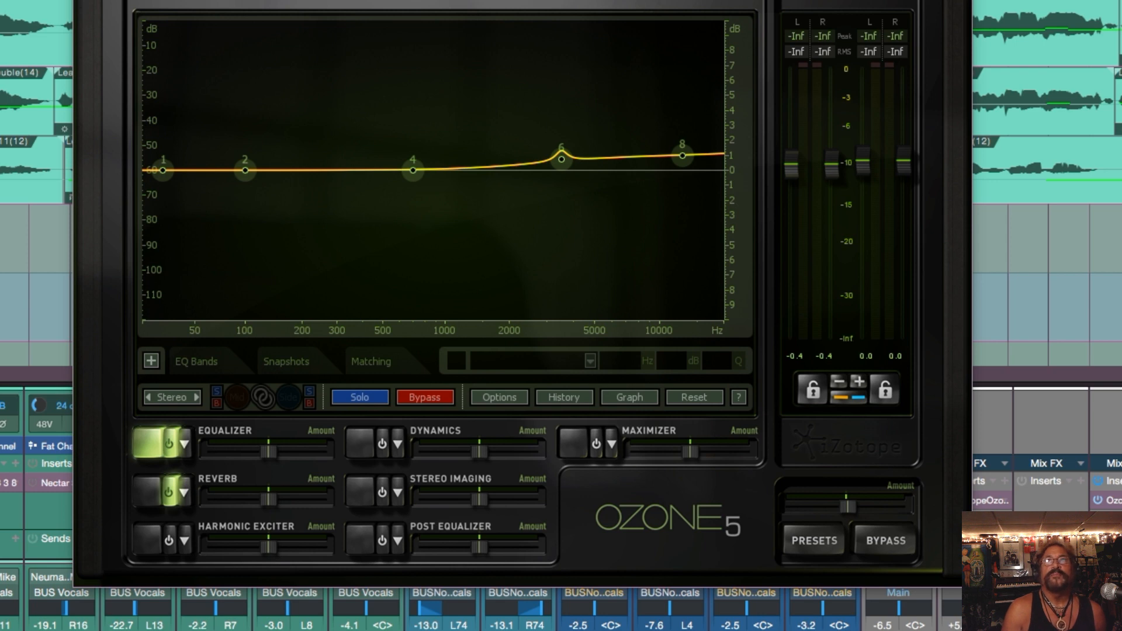
pyautogui.press('Escape')
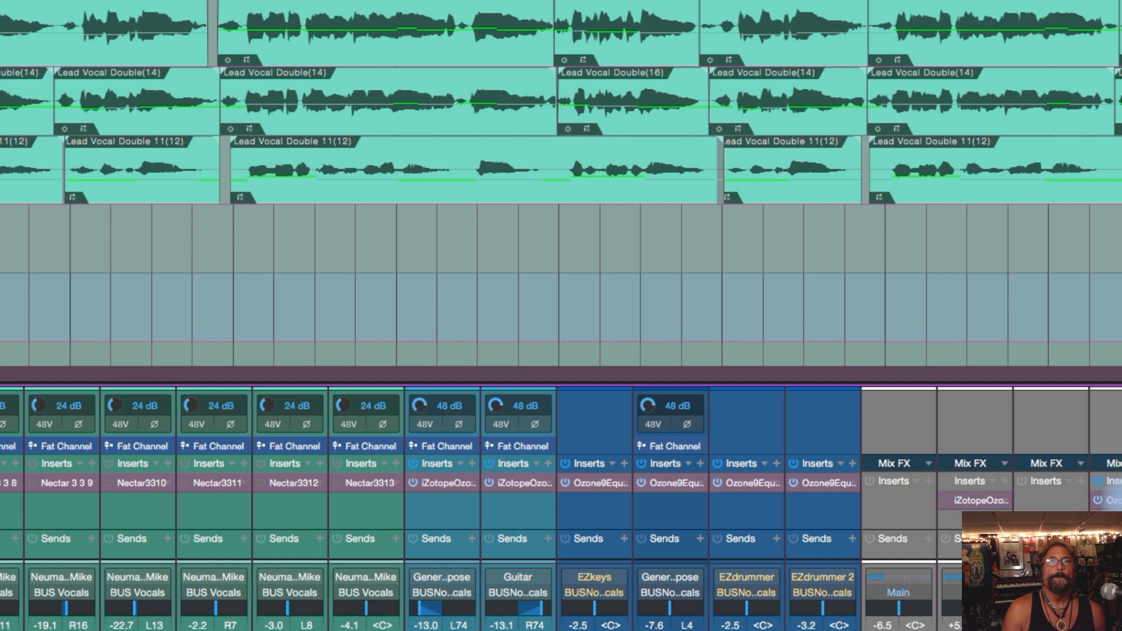
# Step: Open the Ozone 9 insert on the Chuck Gtr bus to view its Equalizer and Maximizer modules
pyautogui.doubleClick(1120, 501)
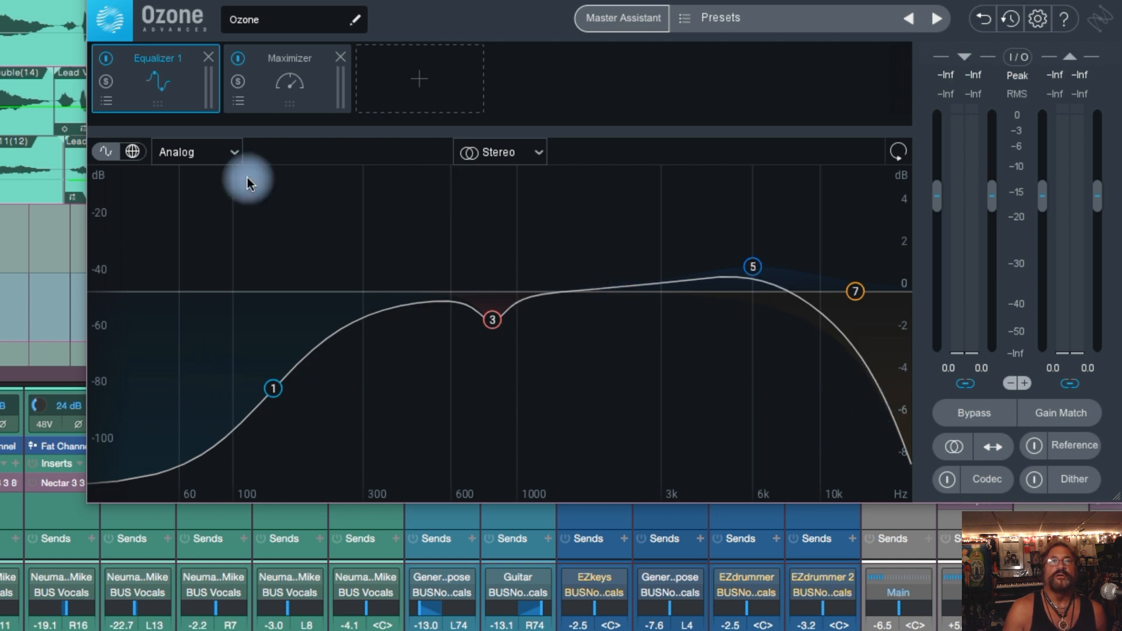
pyautogui.click(315, 89)
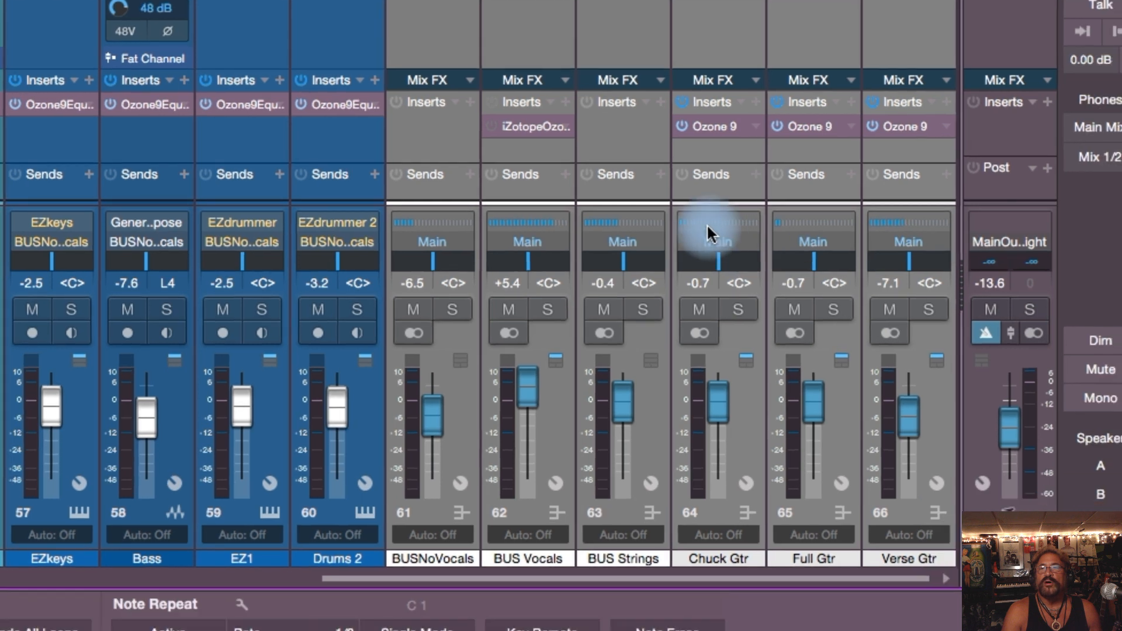
# Step: View the lists of guitar tracks feeding the Chuck Gtr and Verse Gtr buses
pyautogui.click(746, 269)
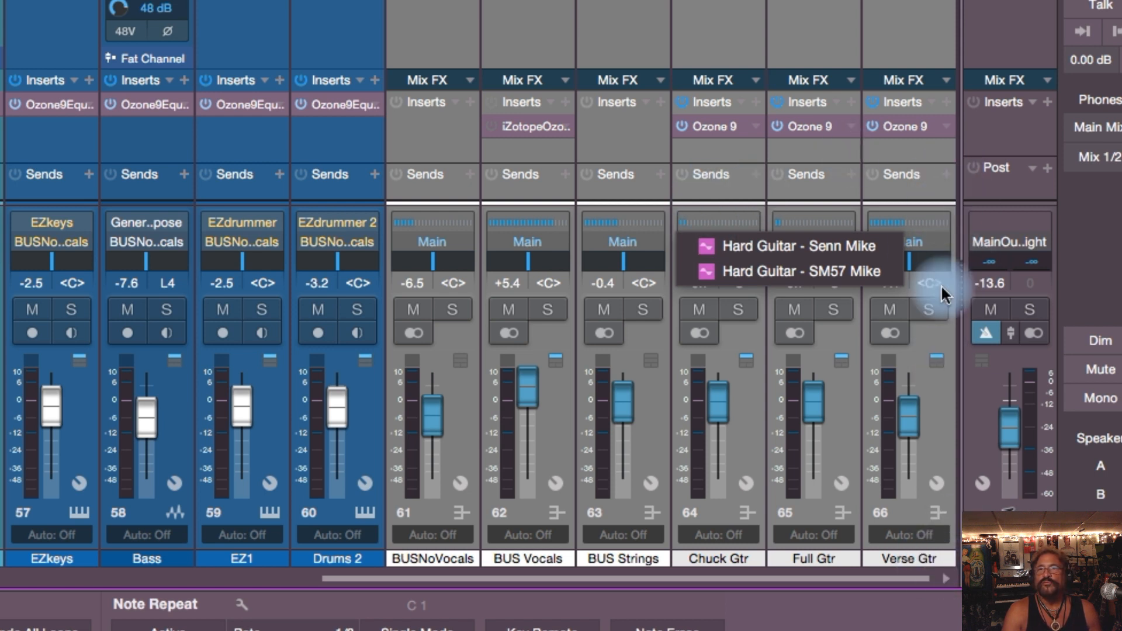
pyautogui.click(921, 228)
pyautogui.click(894, 231)
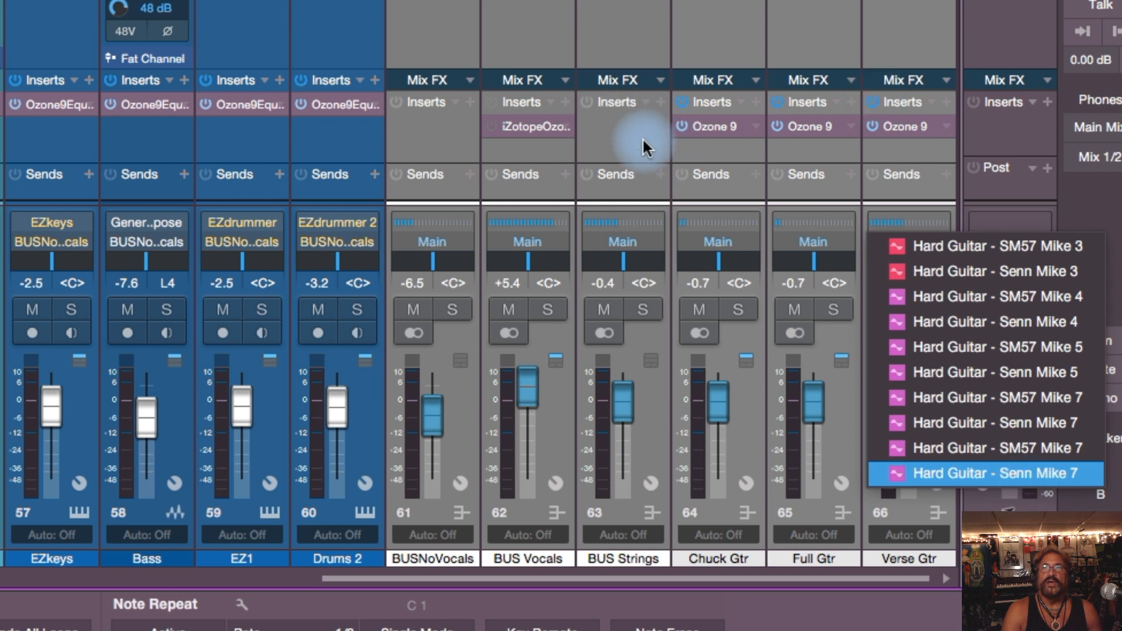
# Step: Select the first two Chorus 1 clips on the Lead Vocal Double 11 track and view the available Melodyne audio commands without applying one
pyautogui.click(1069, 230)
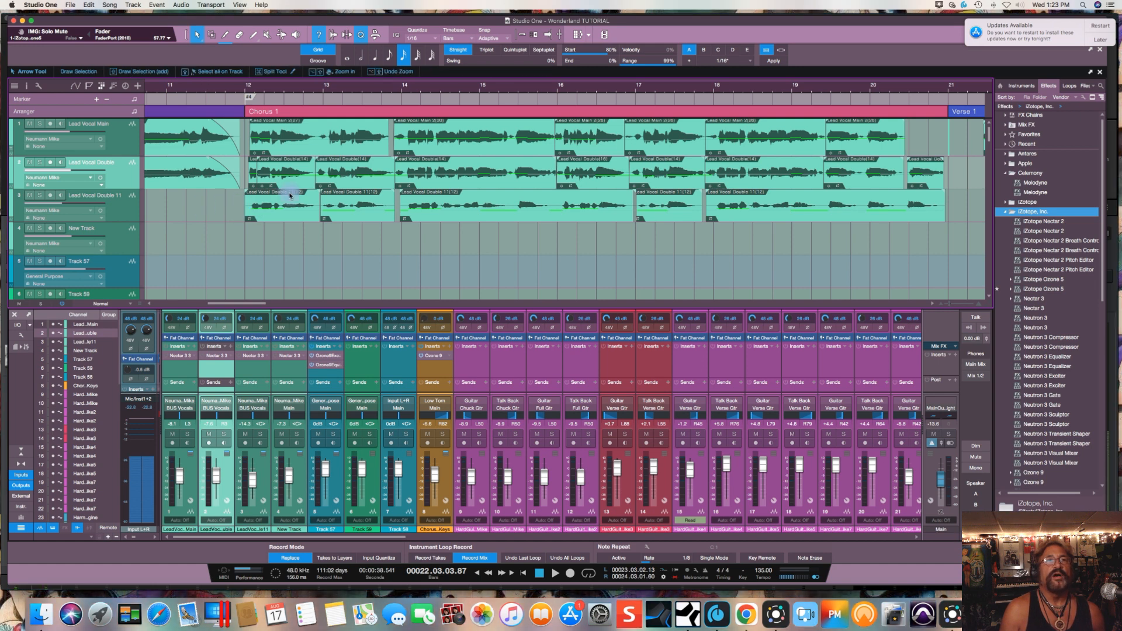
pyautogui.moveTo(231, 208); pyautogui.dragTo(381, 212)
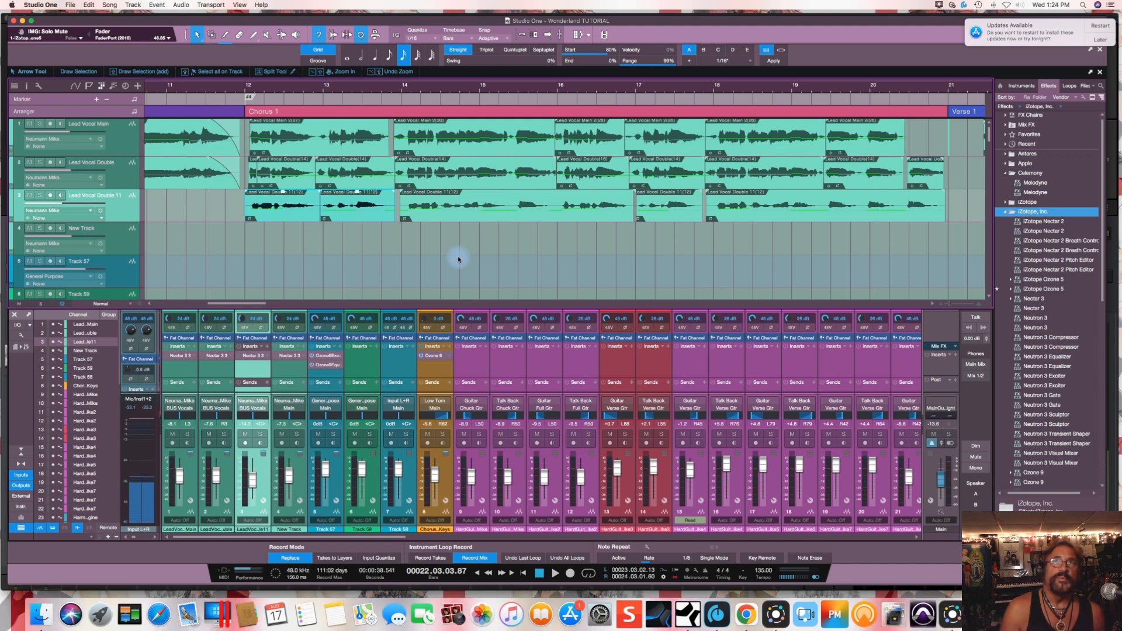
pyautogui.hscroll(-1, 459, 259)
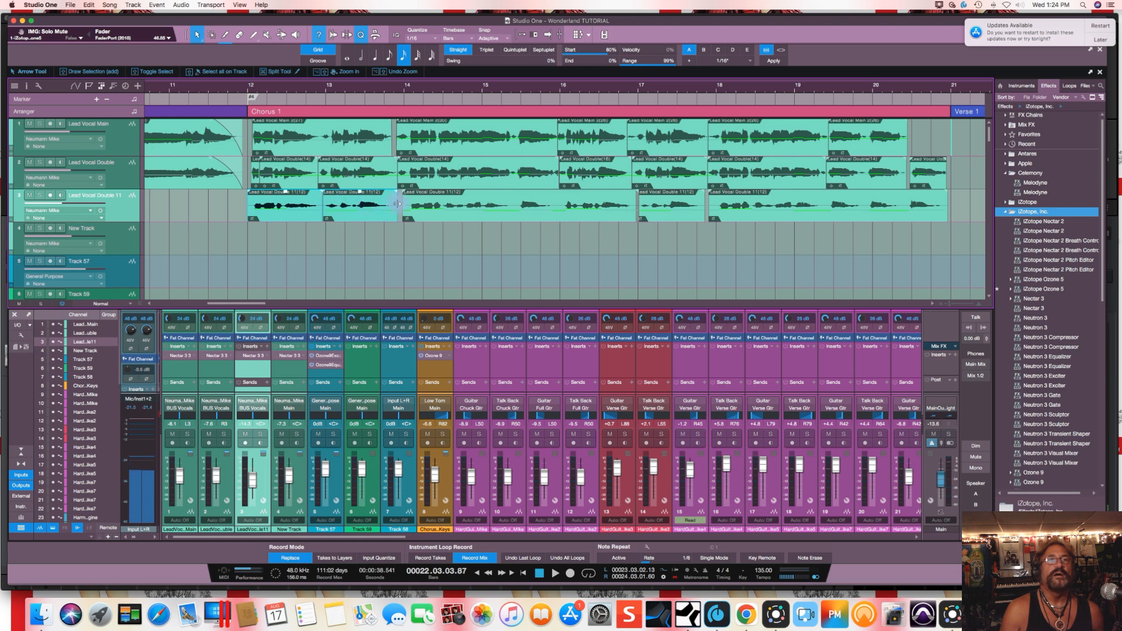
pyautogui.hscroll(1, 240, 134)
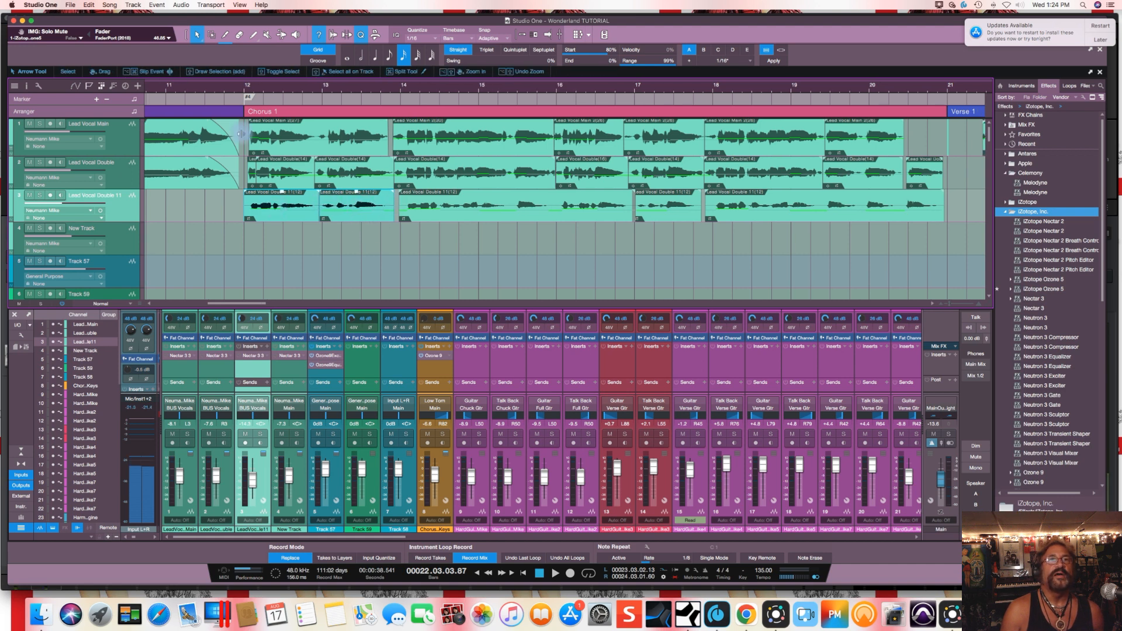
pyautogui.click(179, 5)
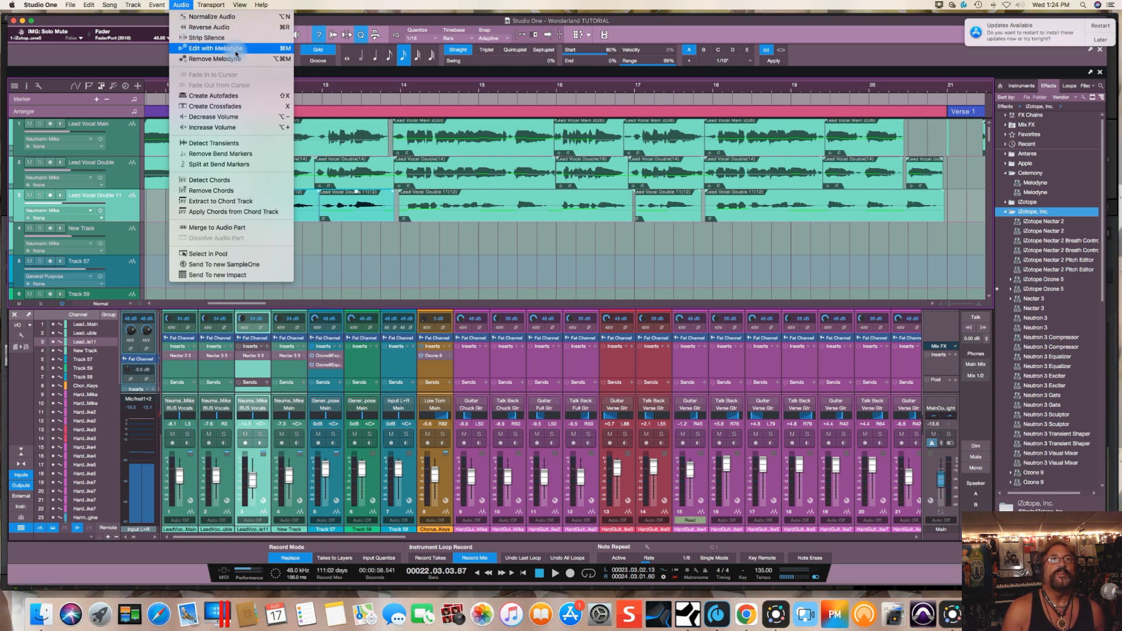
pyautogui.click(484, 246)
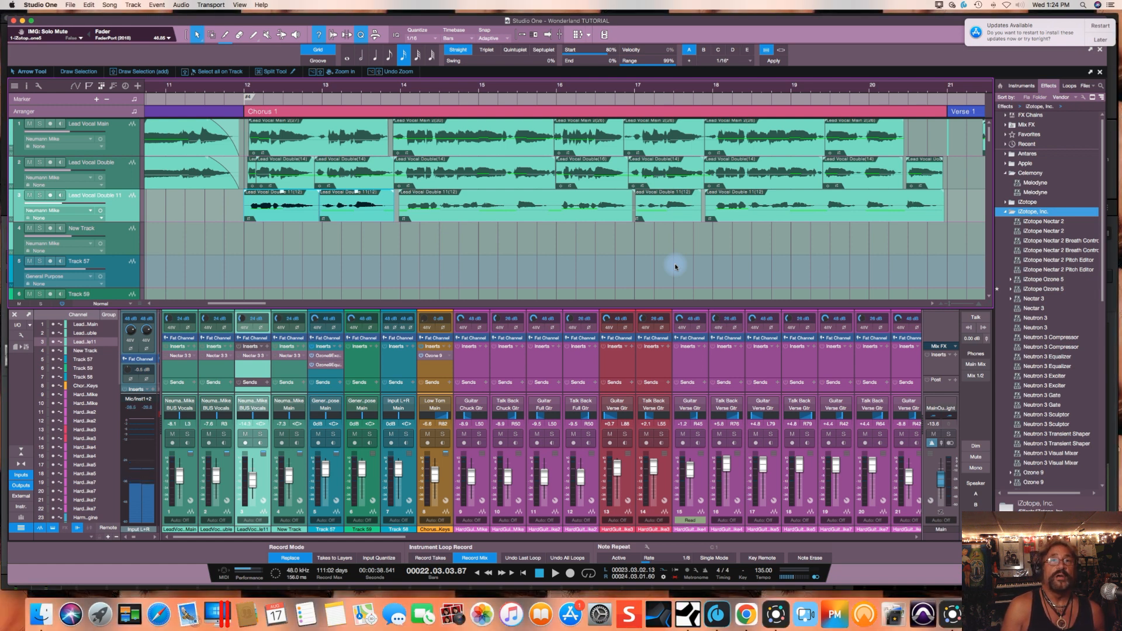
# Step: Collapse the Celemony and iZotope, Inc. effects folders and expand the Antares folder to view its AVOX plug-ins
pyautogui.click(1006, 174)
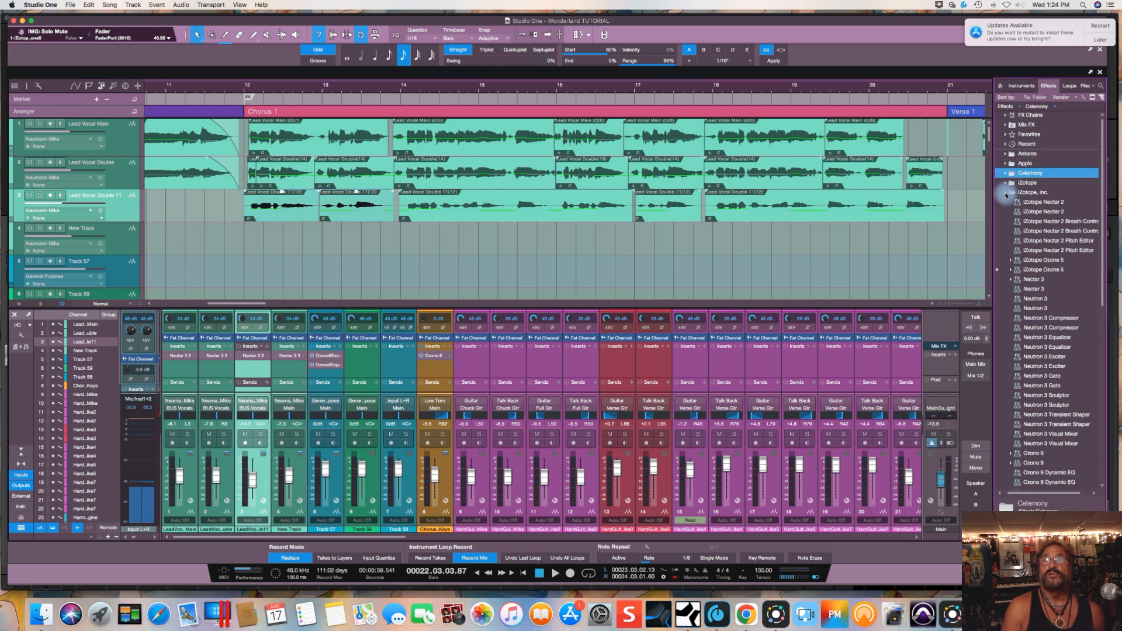
pyautogui.click(1006, 193)
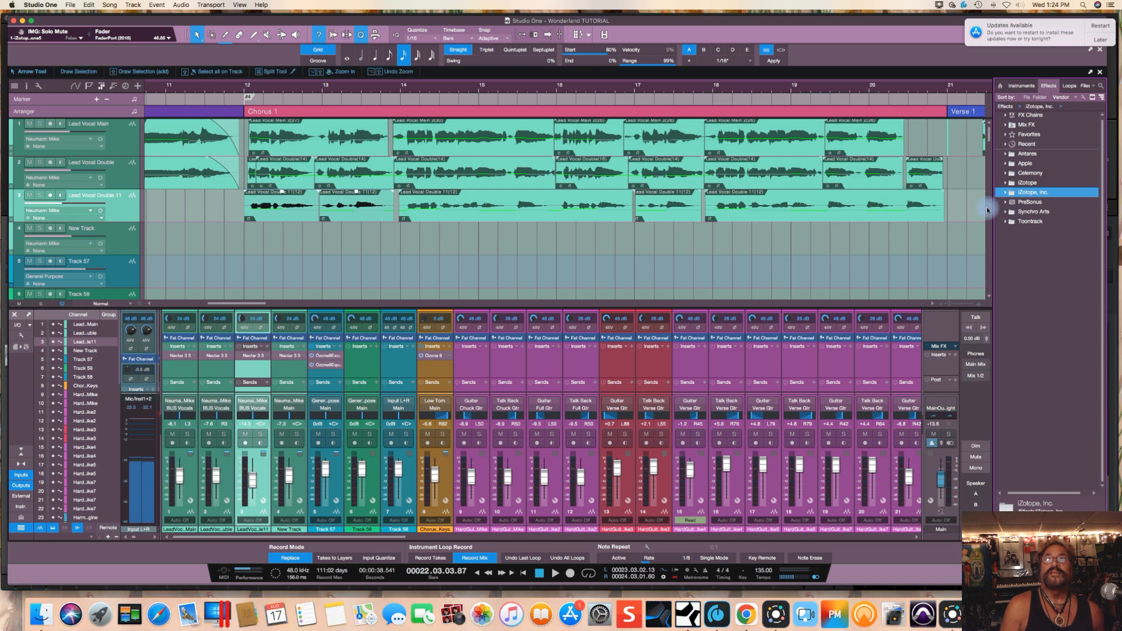
pyautogui.click(1007, 155)
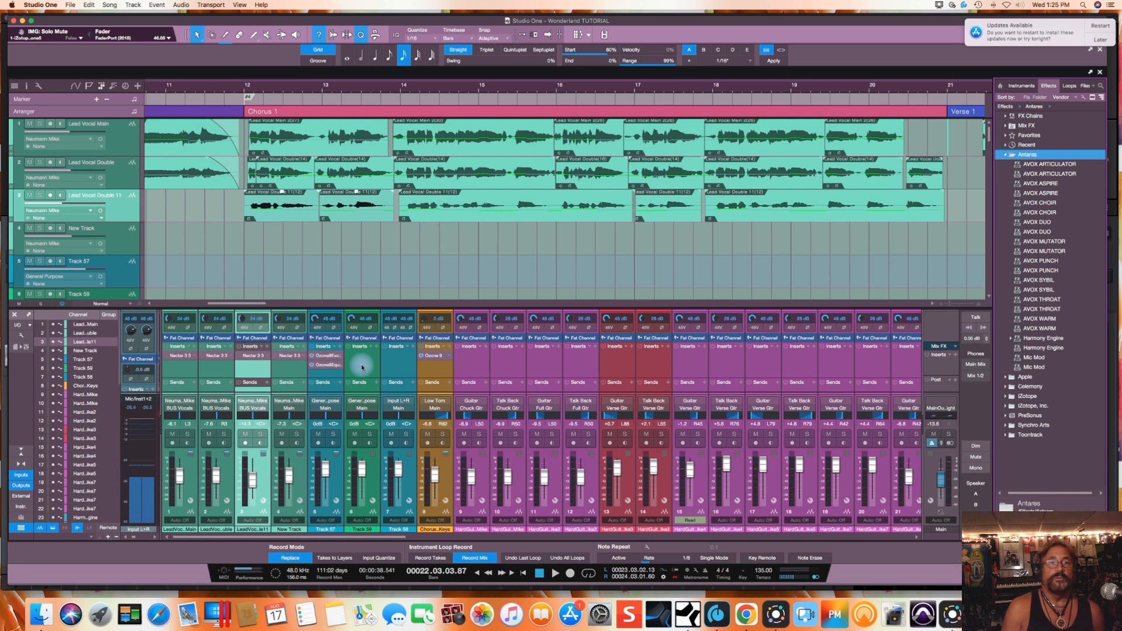
pyautogui.hscroll(1, 361, 368)
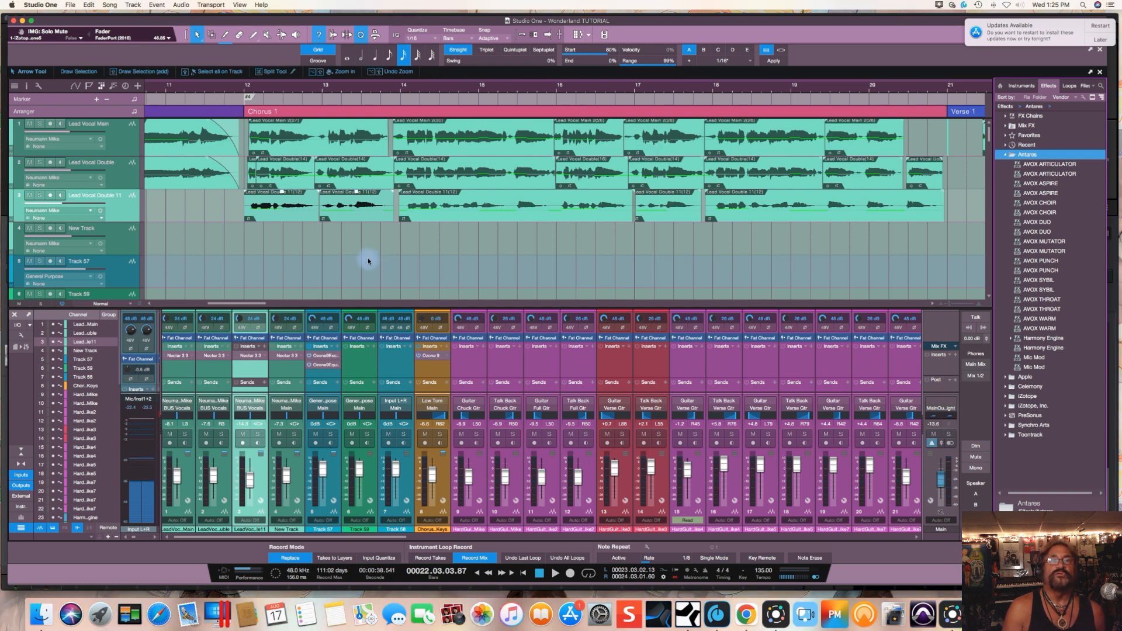
pyautogui.hscroll(1, 368, 263)
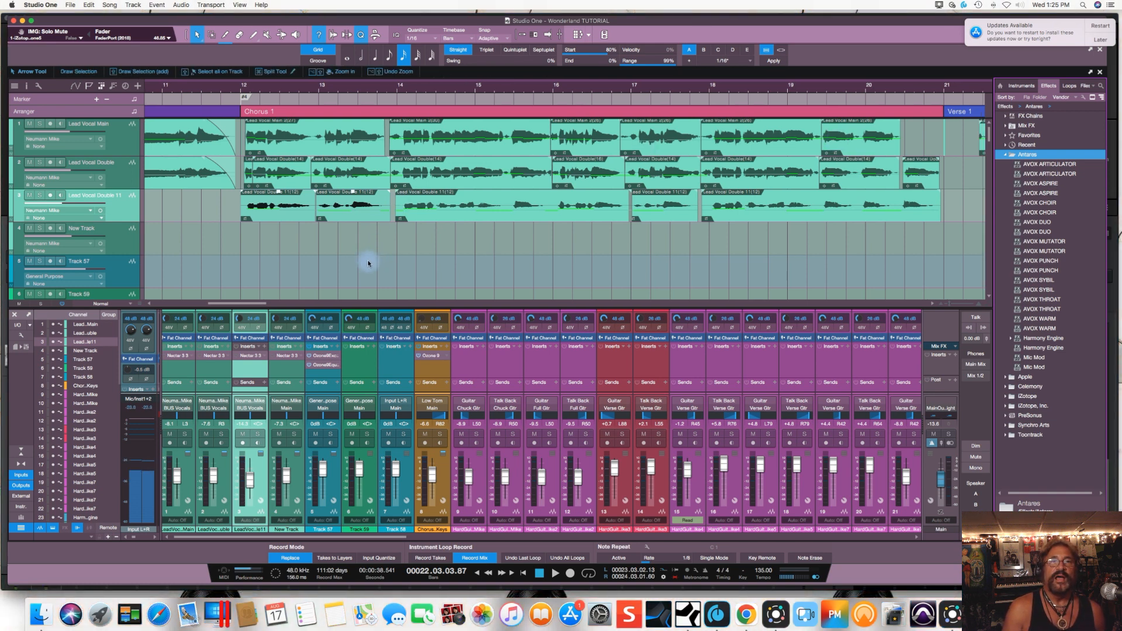